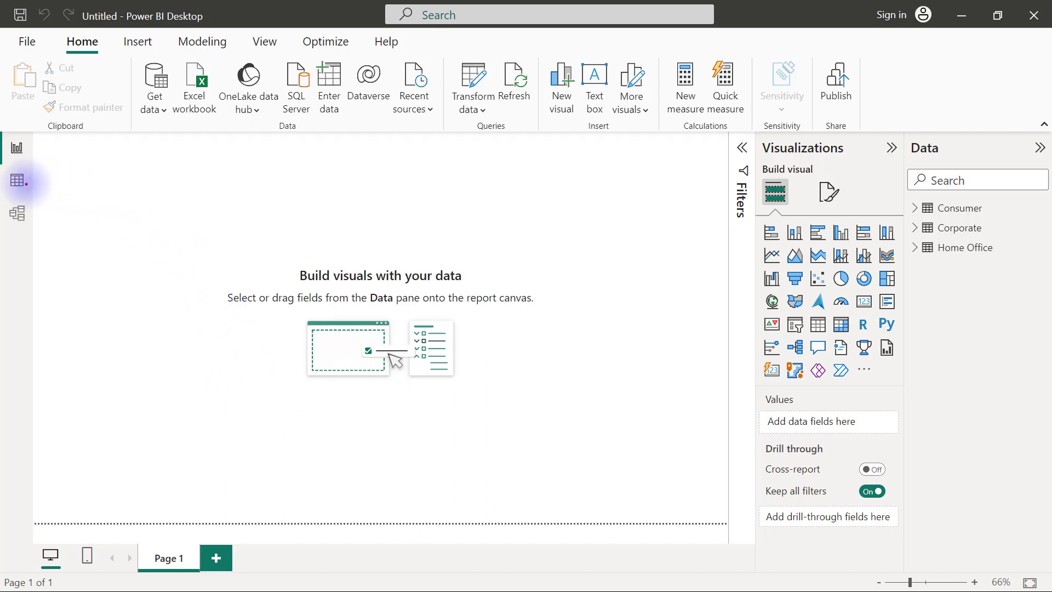
# - Browse the Consumer, Corporate and Home Office tables in Data view, then return to the report page
pyautogui.moveTo(22, 182); pyautogui.dragTo(91, 181)
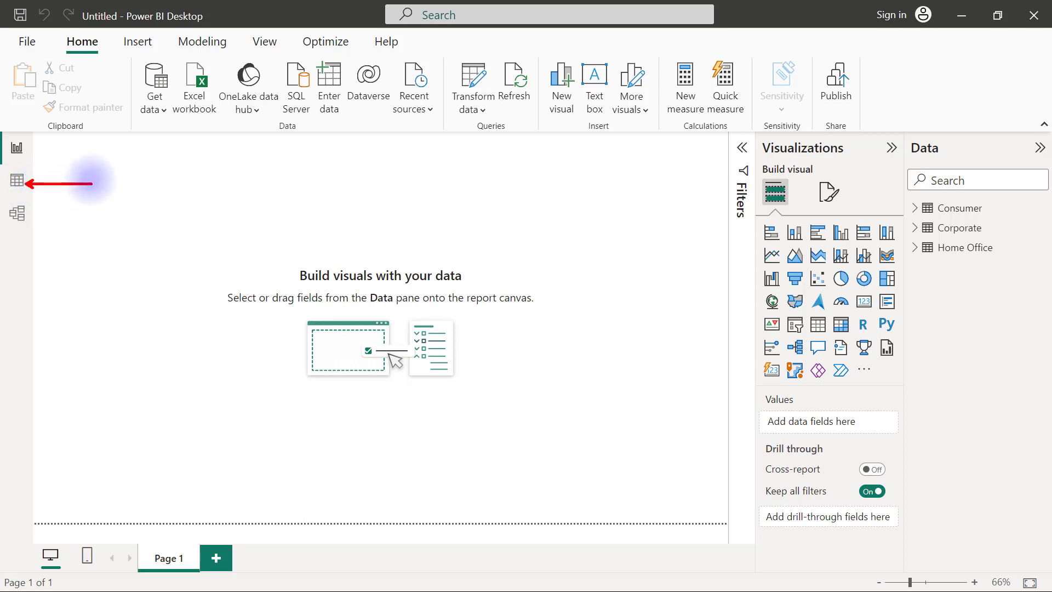
pyautogui.click(17, 180)
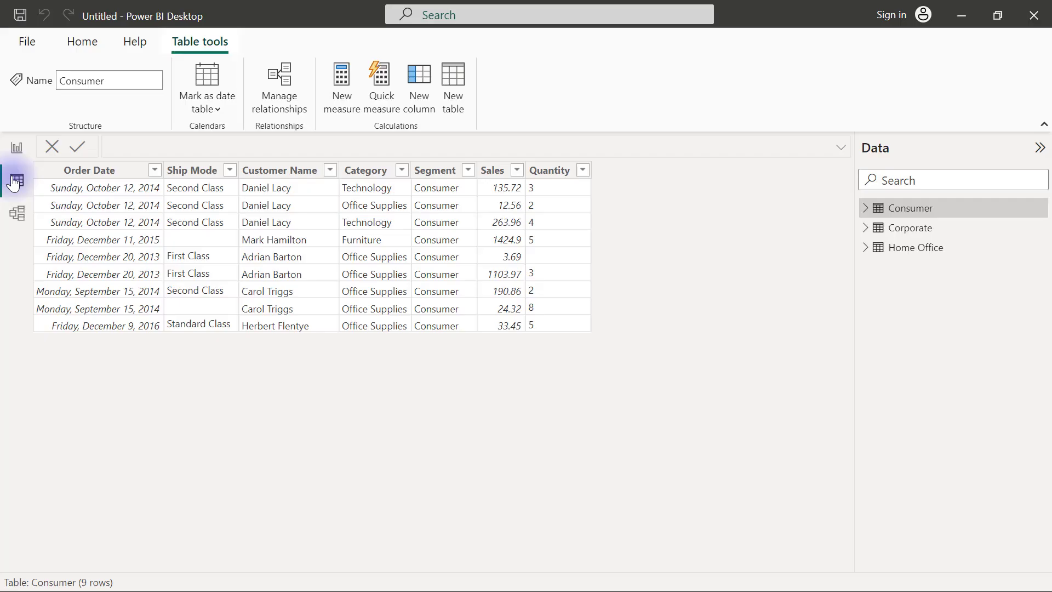
pyautogui.click(90, 174)
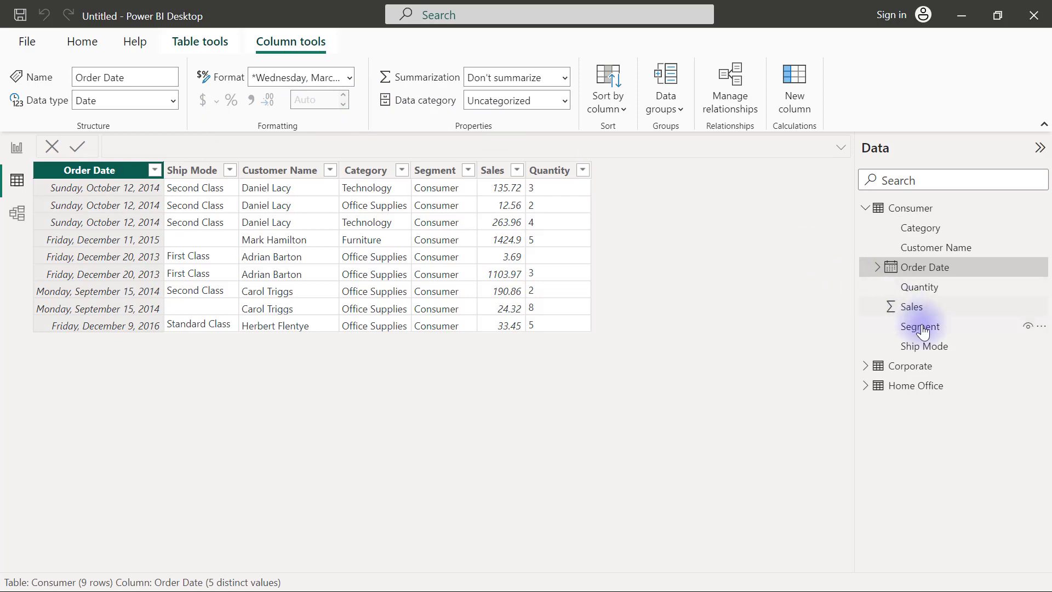
pyautogui.click(910, 371)
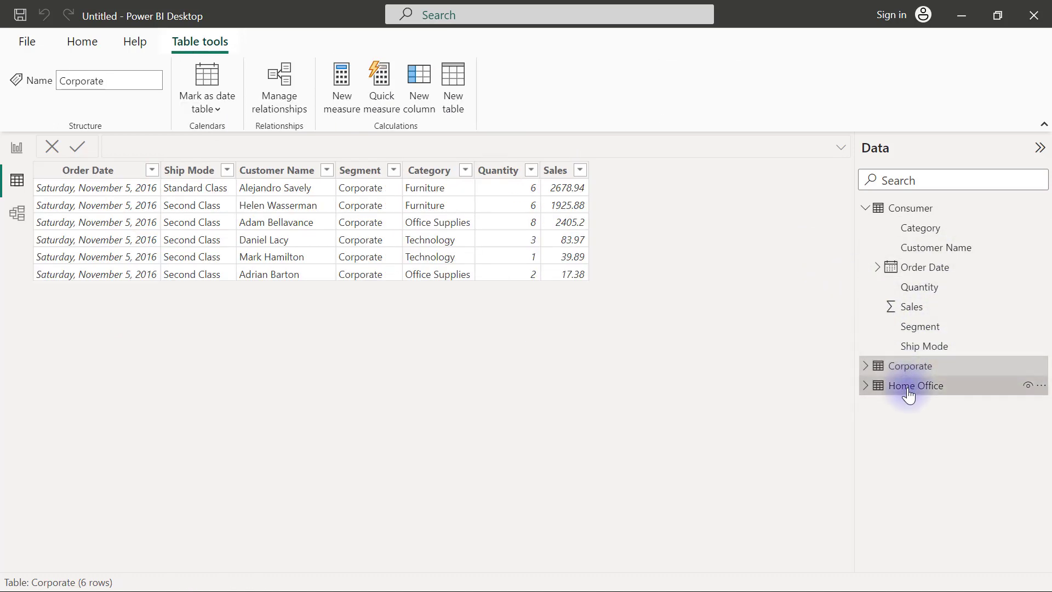
pyautogui.click(910, 386)
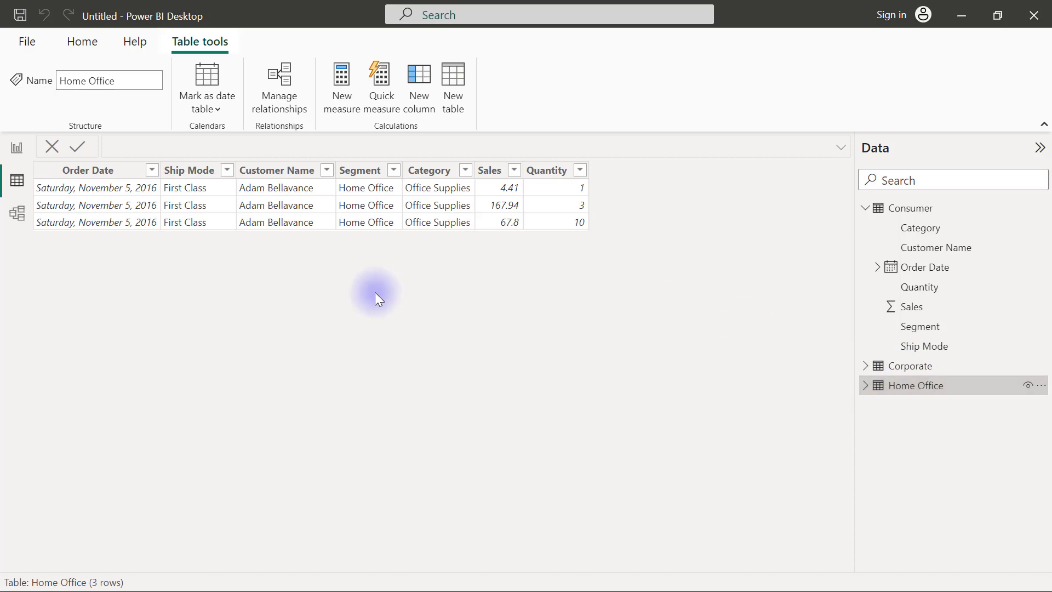
pyautogui.click(22, 152)
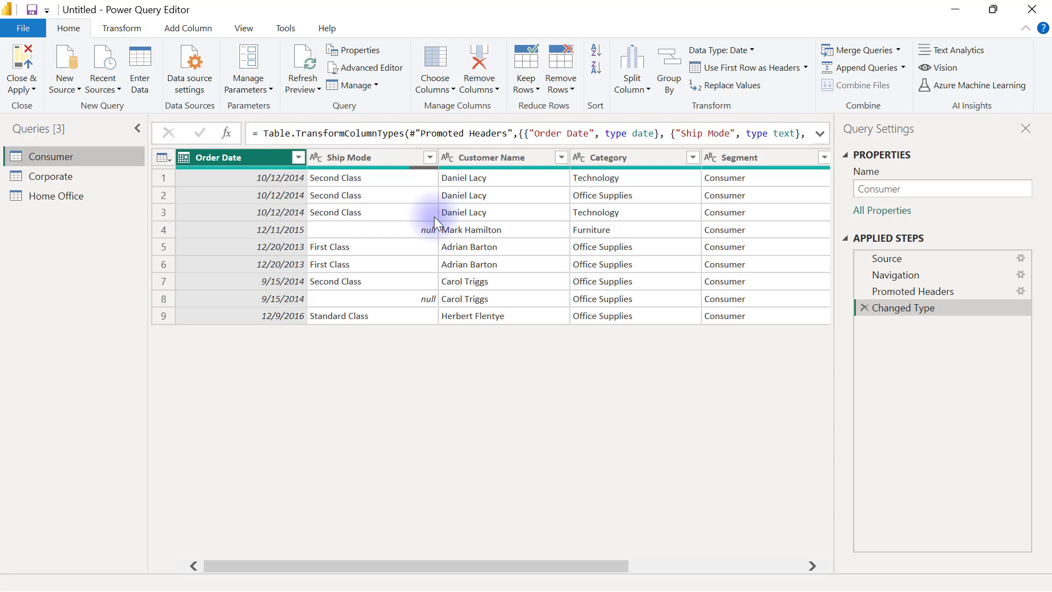
pyautogui.click(374, 134)
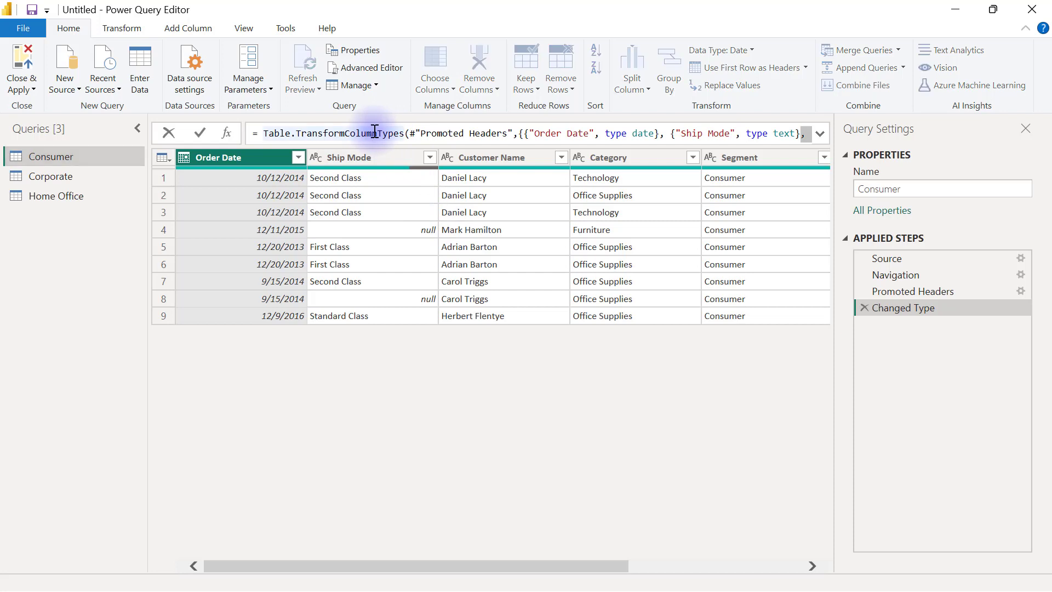
pyautogui.click(406, 368)
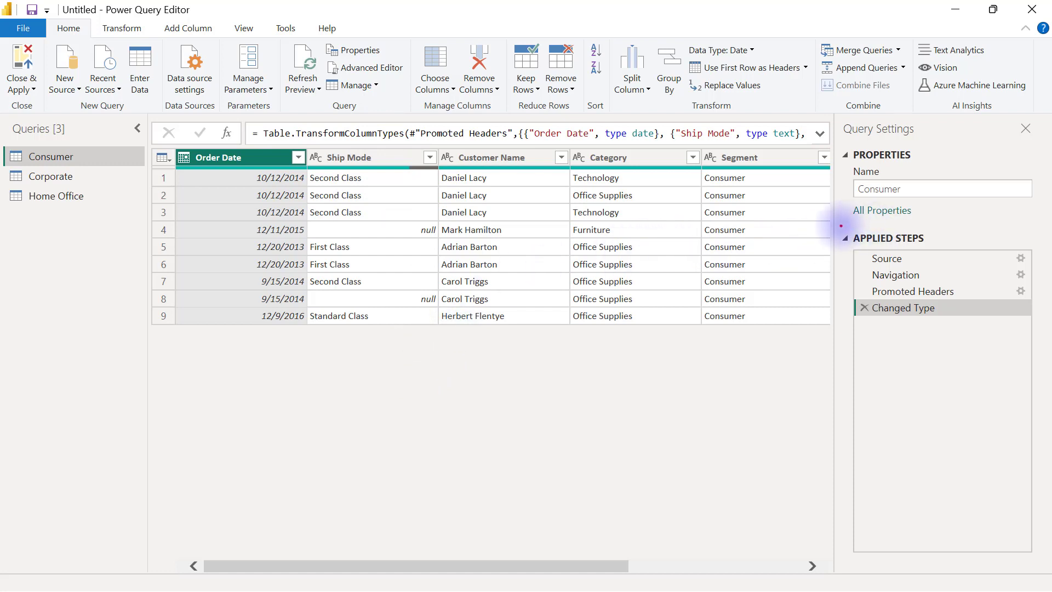
pyautogui.moveTo(841, 226); pyautogui.dragTo(1036, 364)
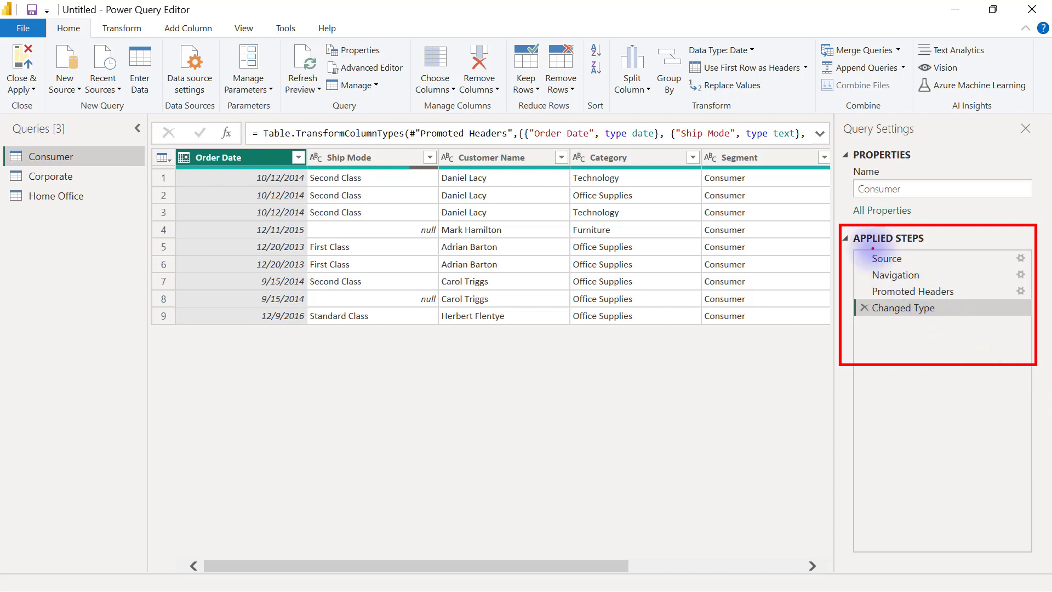
pyautogui.moveTo(854, 257)
pyautogui.mouseDown()
pyautogui.moveTo(878, 275)
pyautogui.moveTo(934, 262)
pyautogui.moveTo(864, 246)
pyautogui.mouseUp()
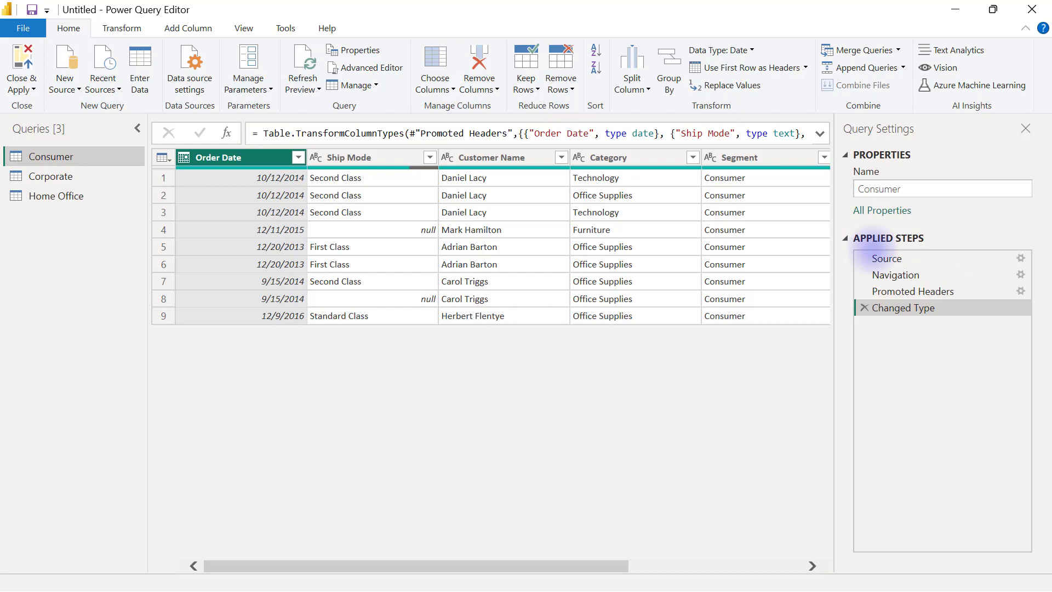
# - Preview the Consumer query at its Source step, then at its Navigation step
pyautogui.click(893, 256)
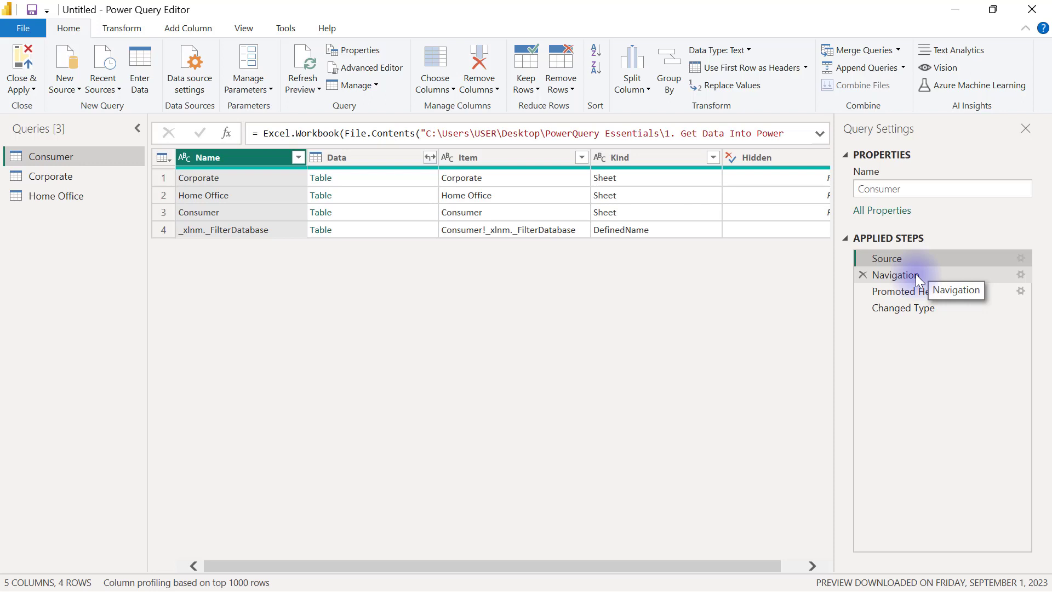
pyautogui.click(916, 274)
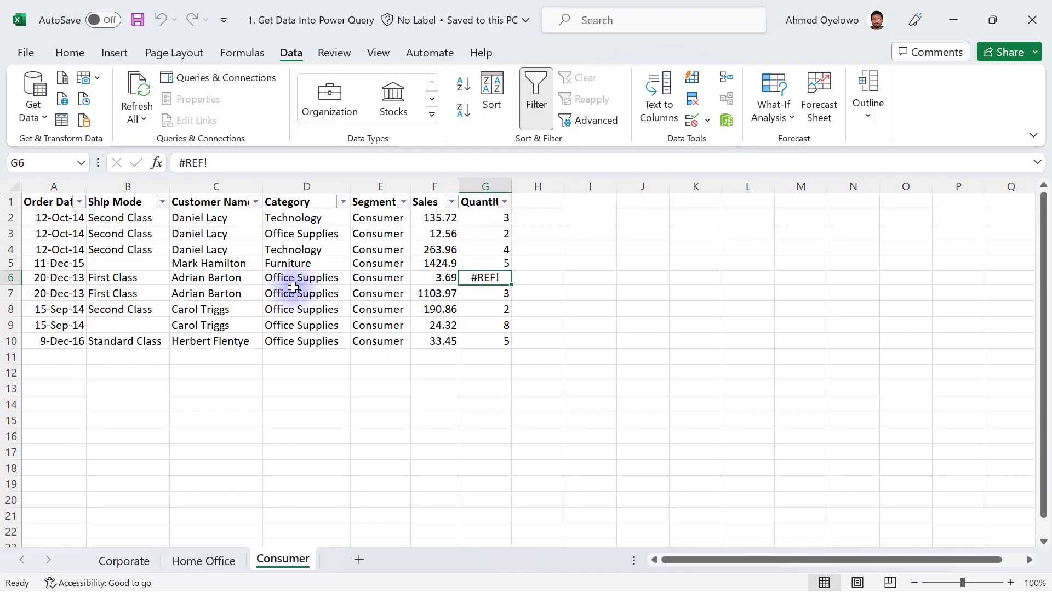
pyautogui.click(8, 199)
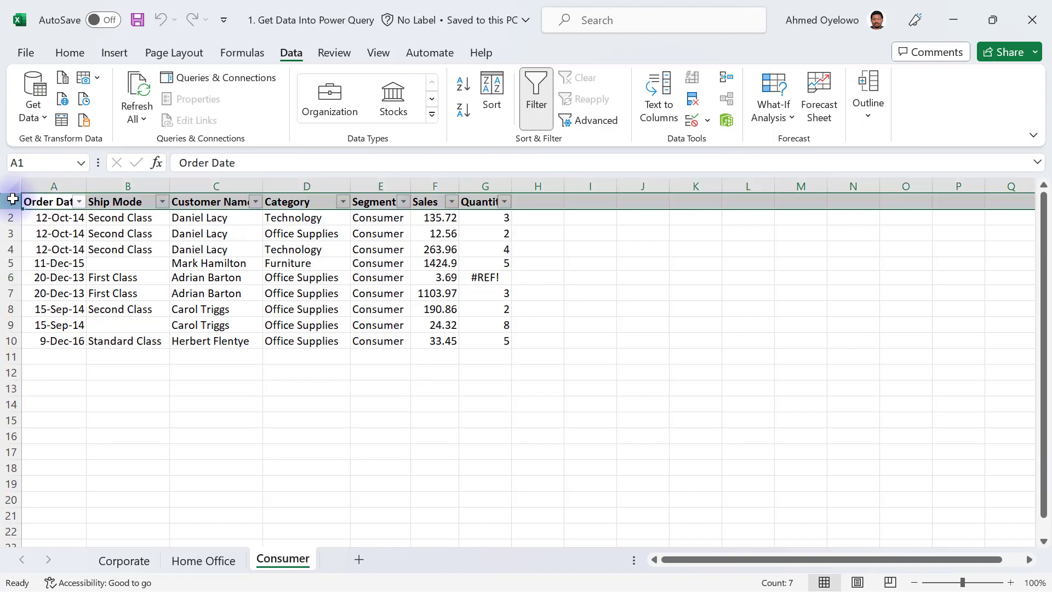
pyautogui.moveTo(12, 218); pyautogui.dragTo(30, 344)
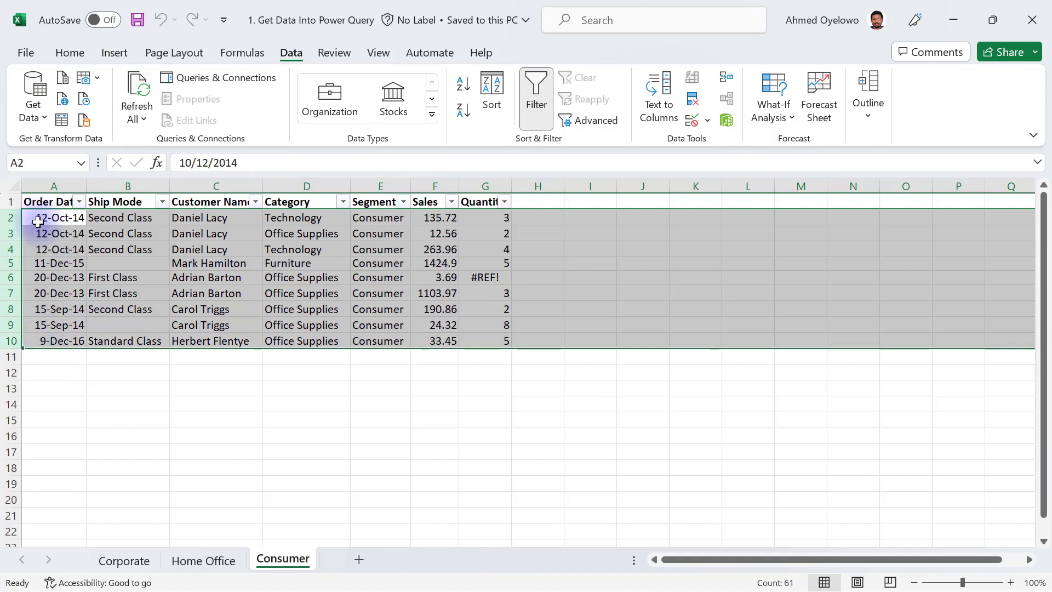
pyautogui.click(37, 203)
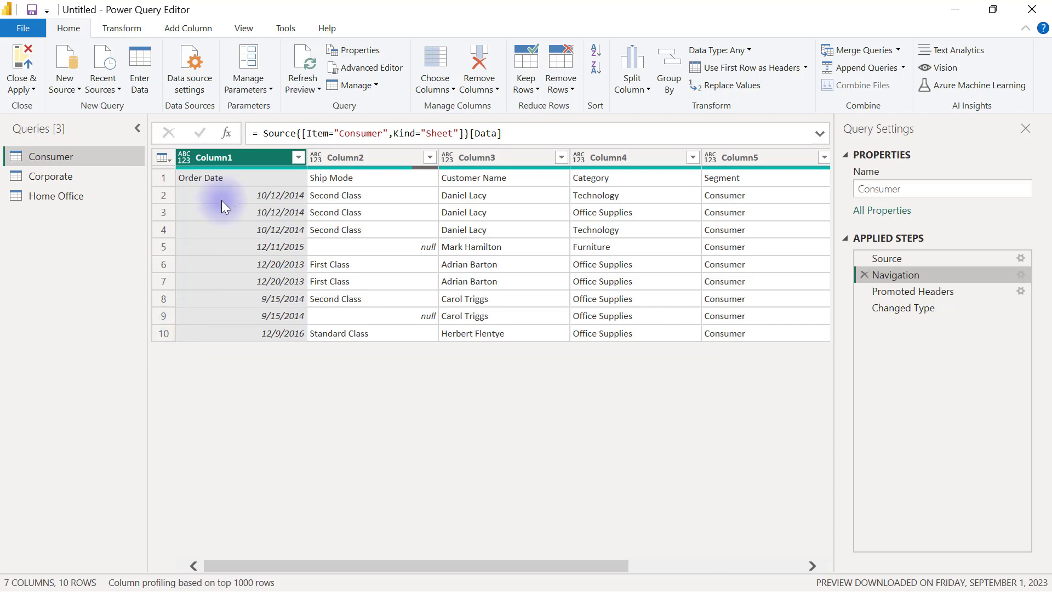
# - Inspect Column1, Column2 and Column3 and the first row holding the sheet's header names
pyautogui.click(361, 156)
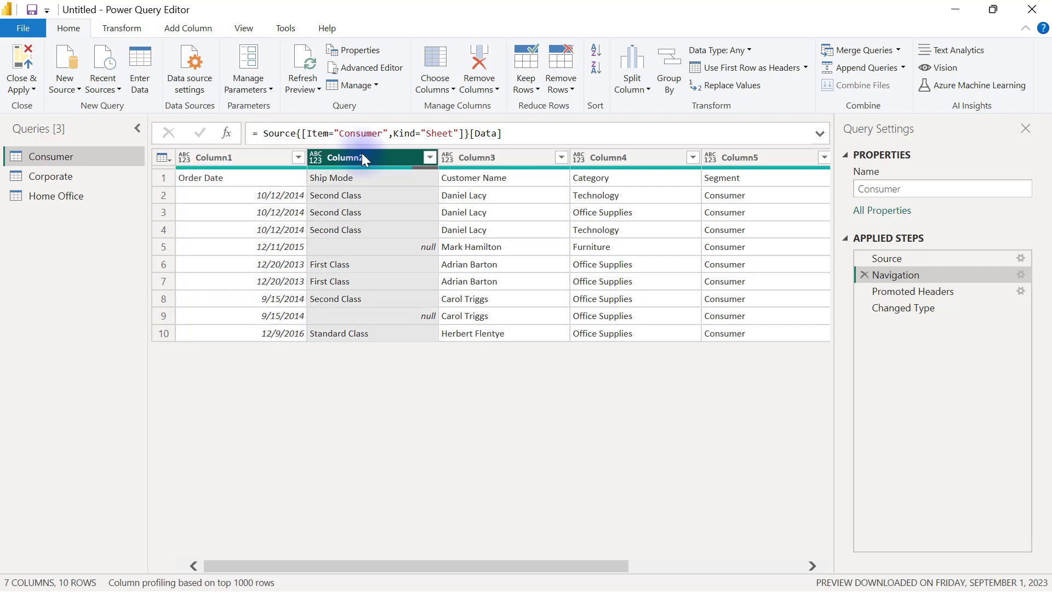
pyautogui.click(492, 158)
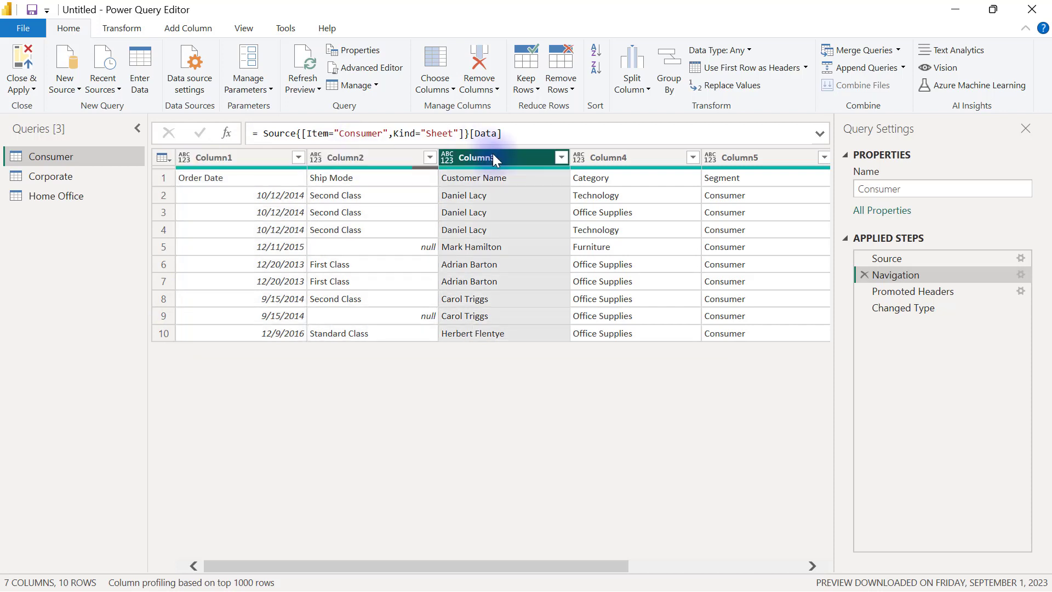
pyautogui.click(252, 160)
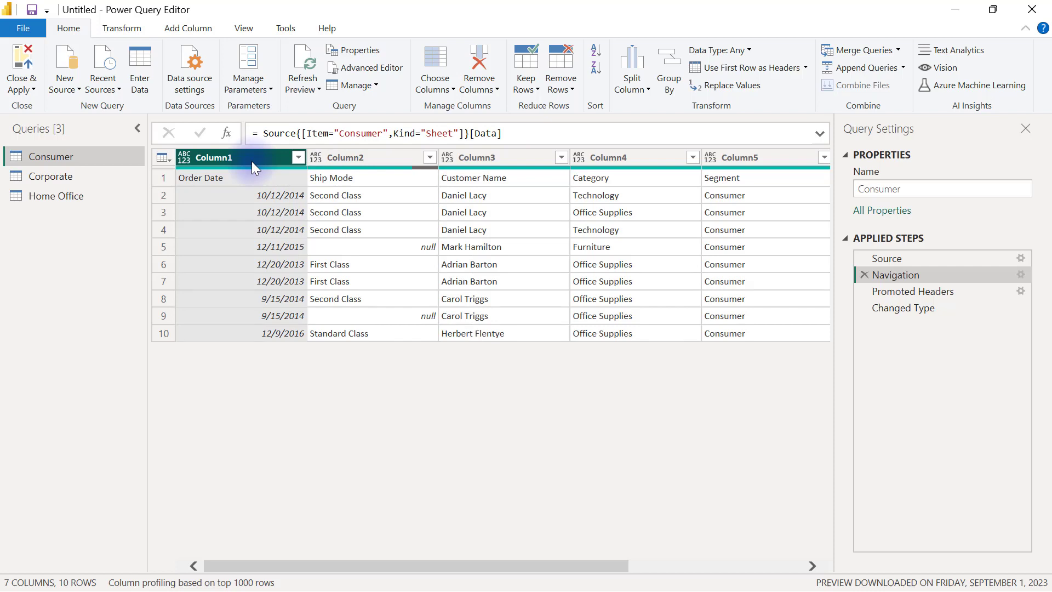
pyautogui.click(253, 176)
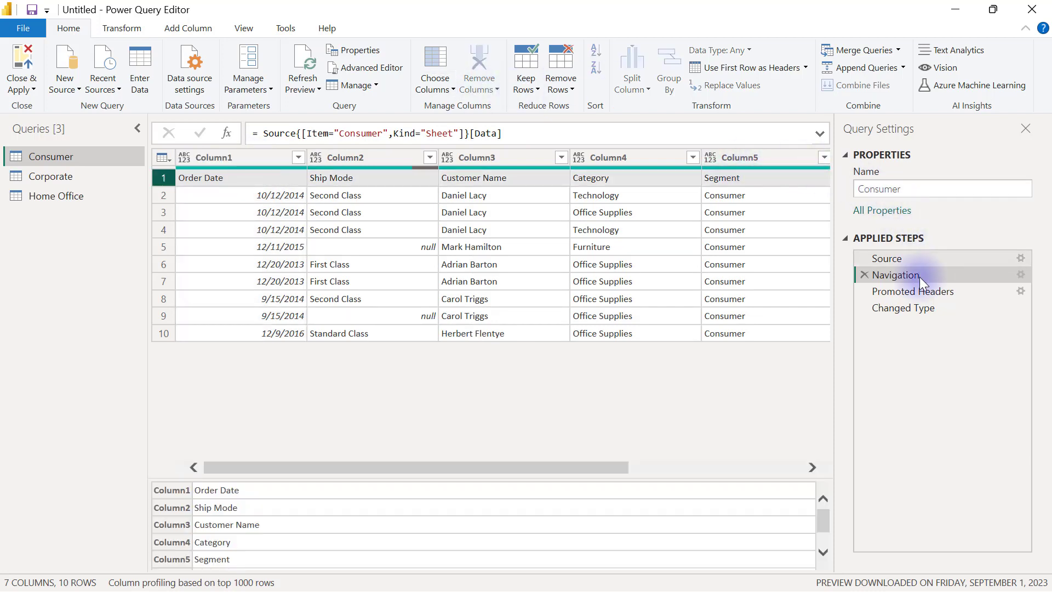
pyautogui.click(919, 291)
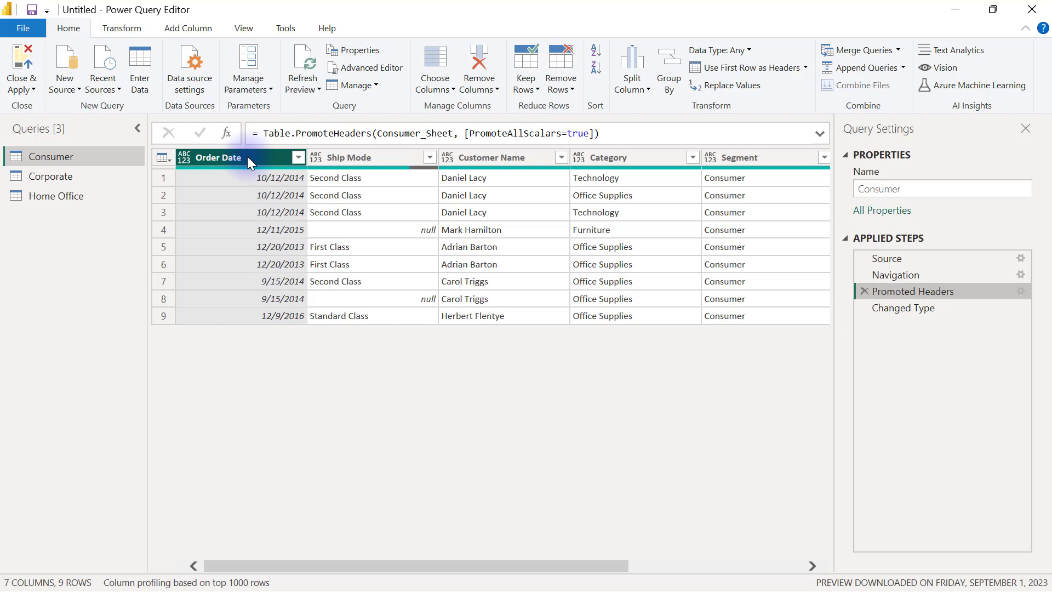
pyautogui.click(270, 191)
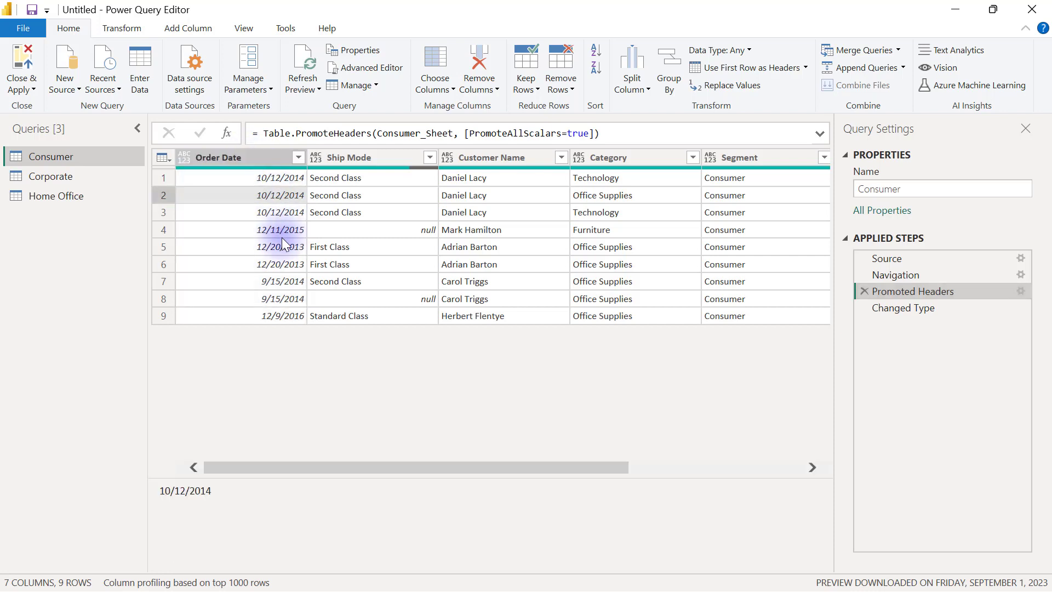
pyautogui.click(281, 275)
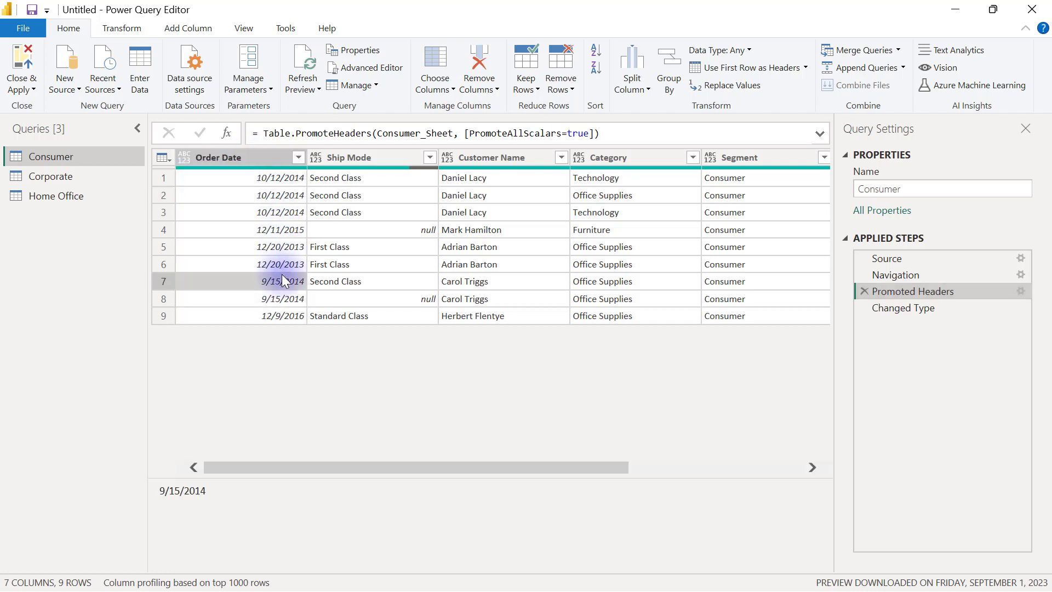
pyautogui.click(231, 157)
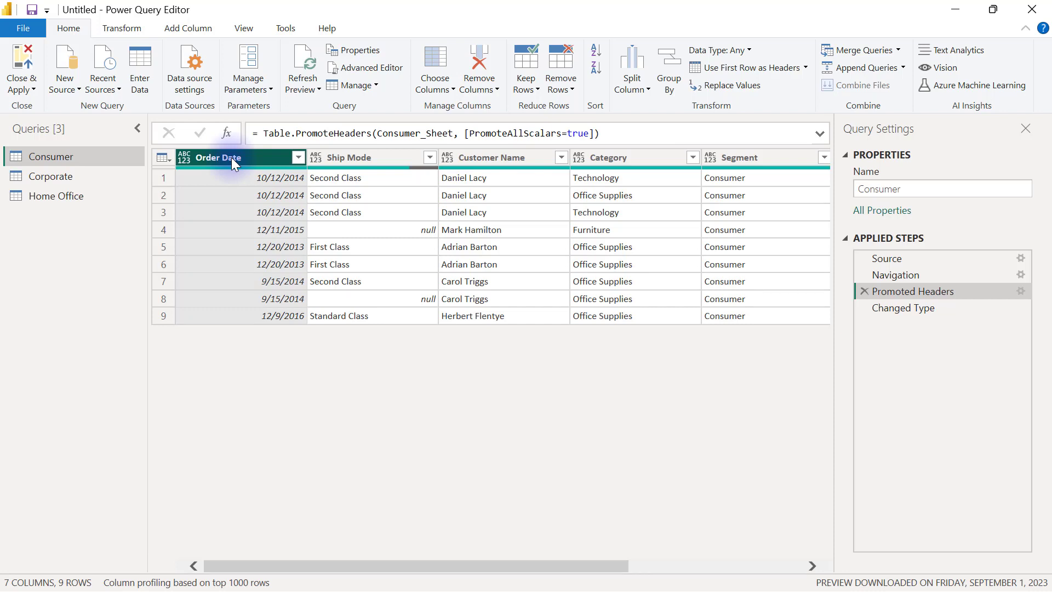
pyautogui.click(350, 157)
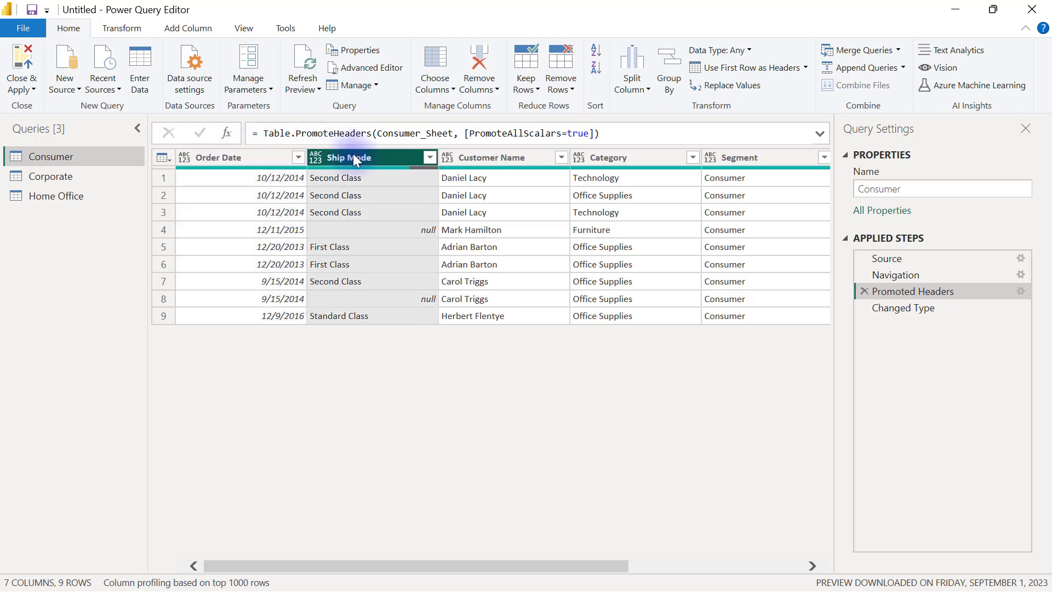
pyautogui.click(361, 176)
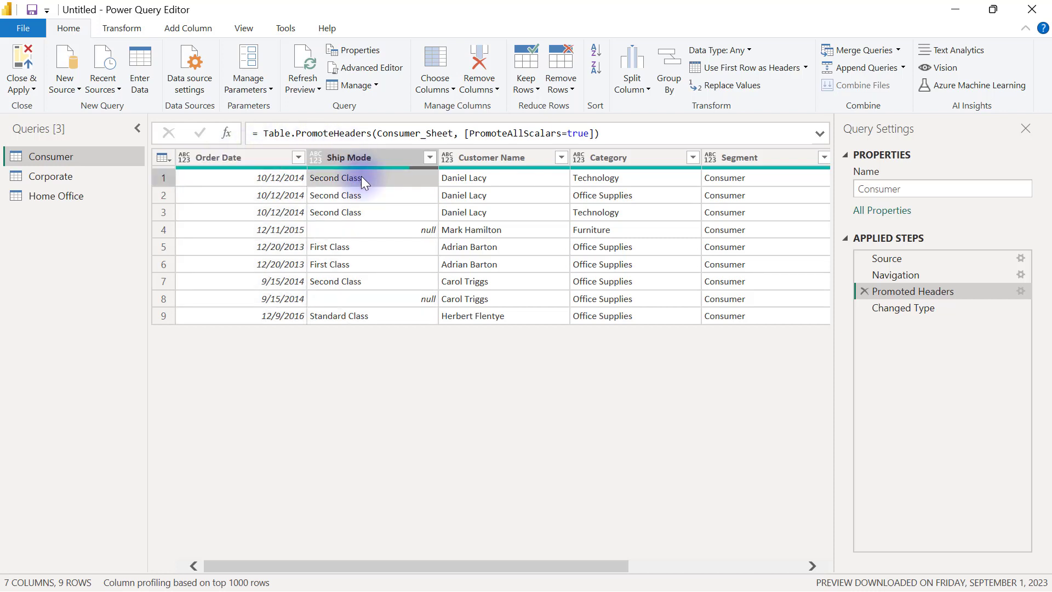
pyautogui.click(363, 193)
pyautogui.click(370, 212)
pyautogui.click(361, 241)
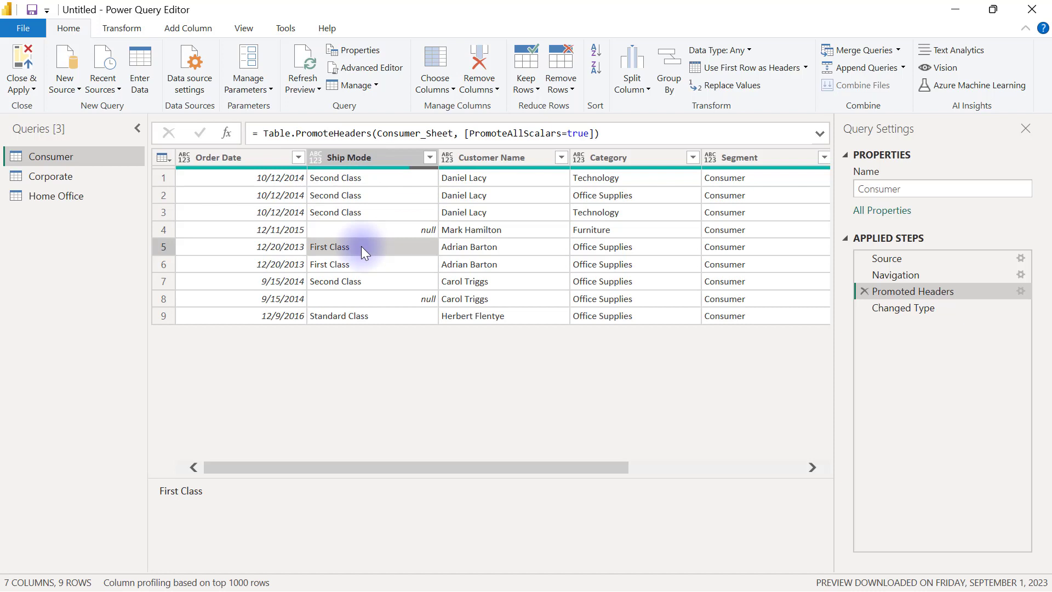
pyautogui.click(361, 156)
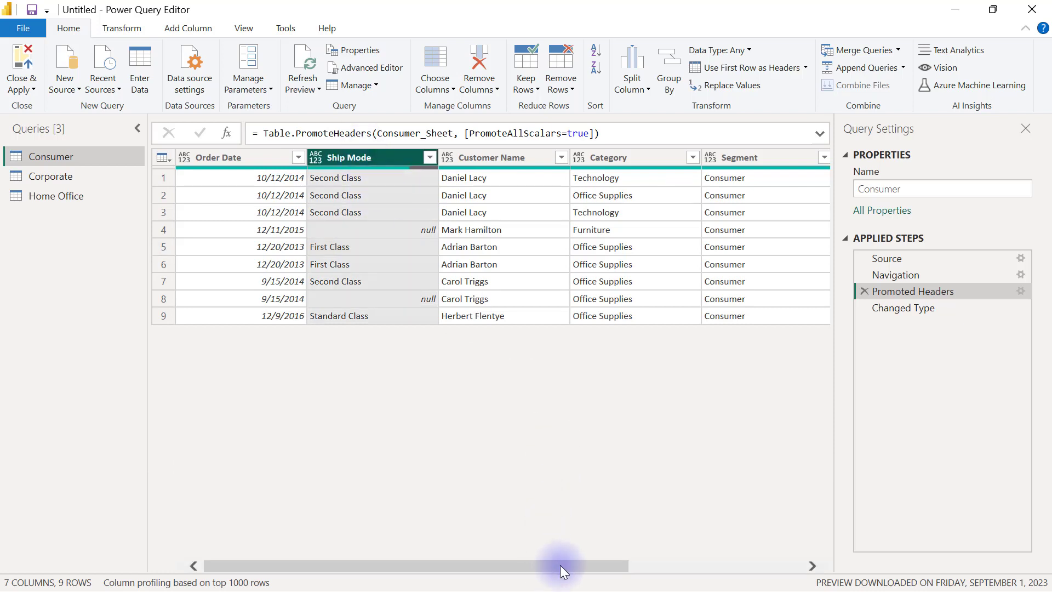
pyautogui.moveTo(560, 565); pyautogui.dragTo(722, 556)
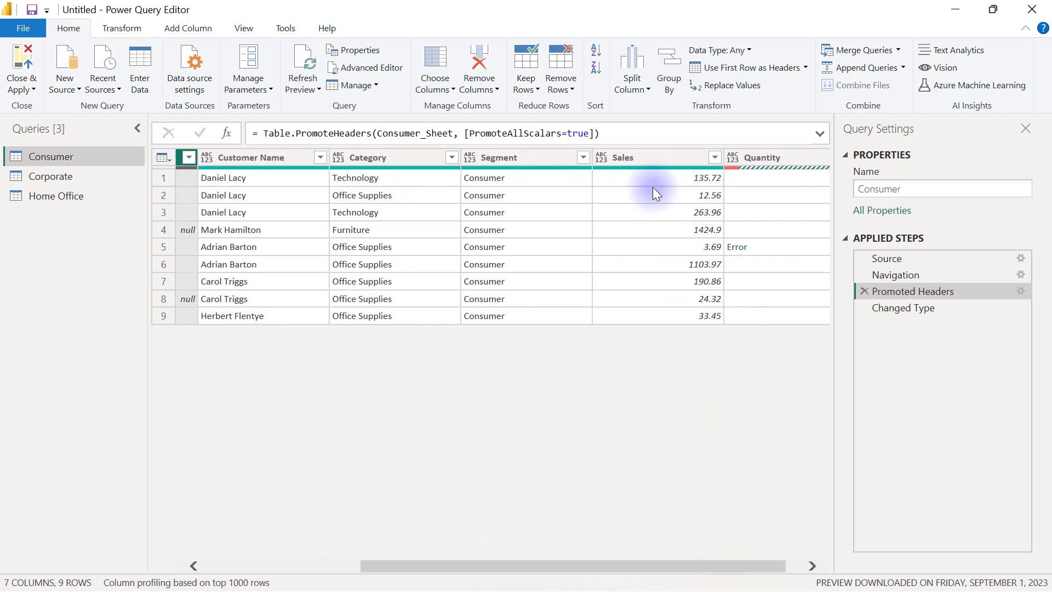
pyautogui.click(644, 159)
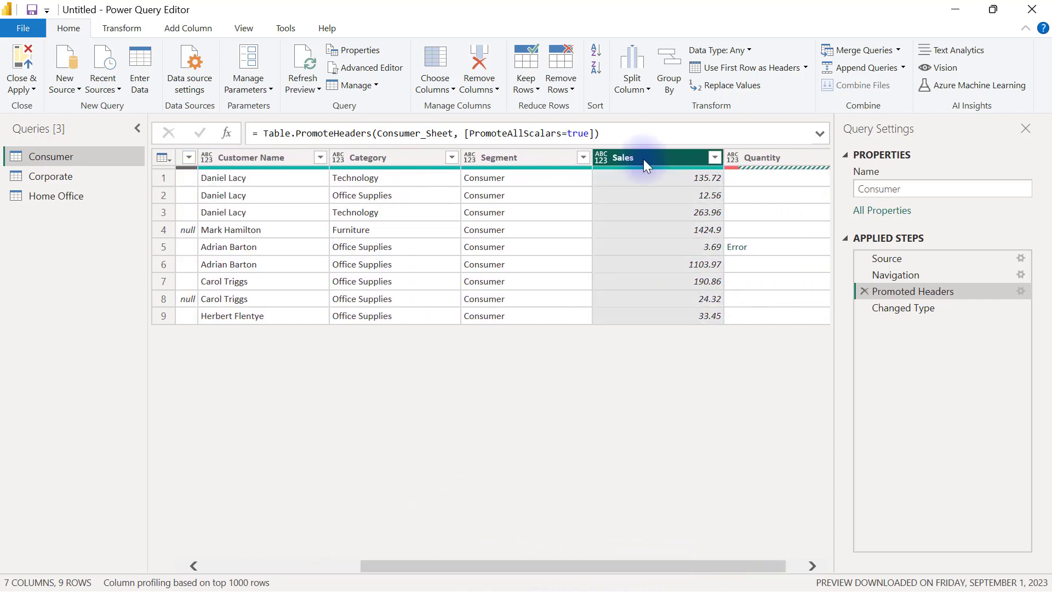
pyautogui.click(682, 179)
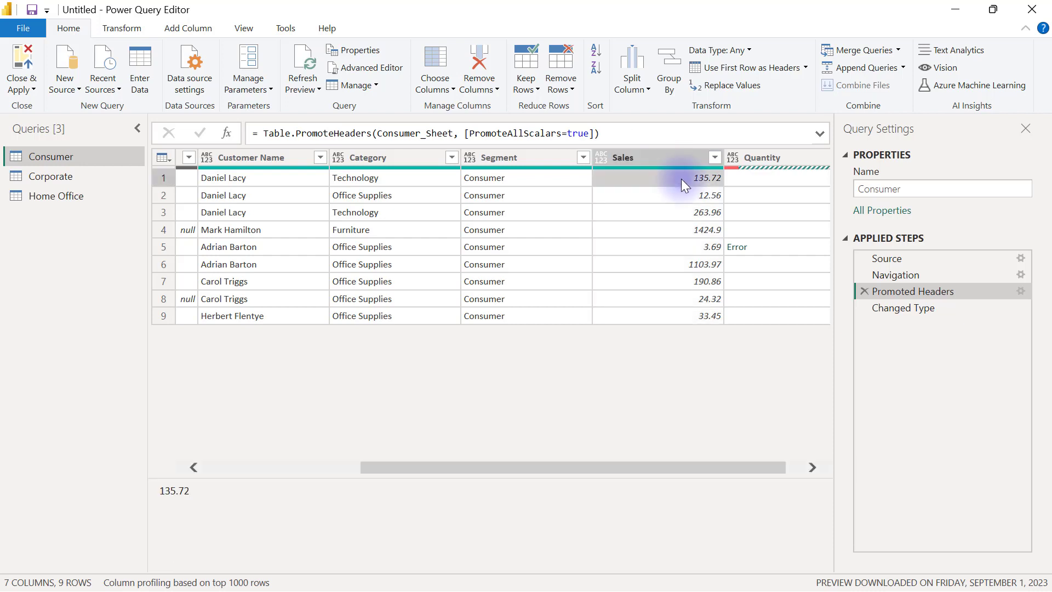
pyautogui.click(680, 211)
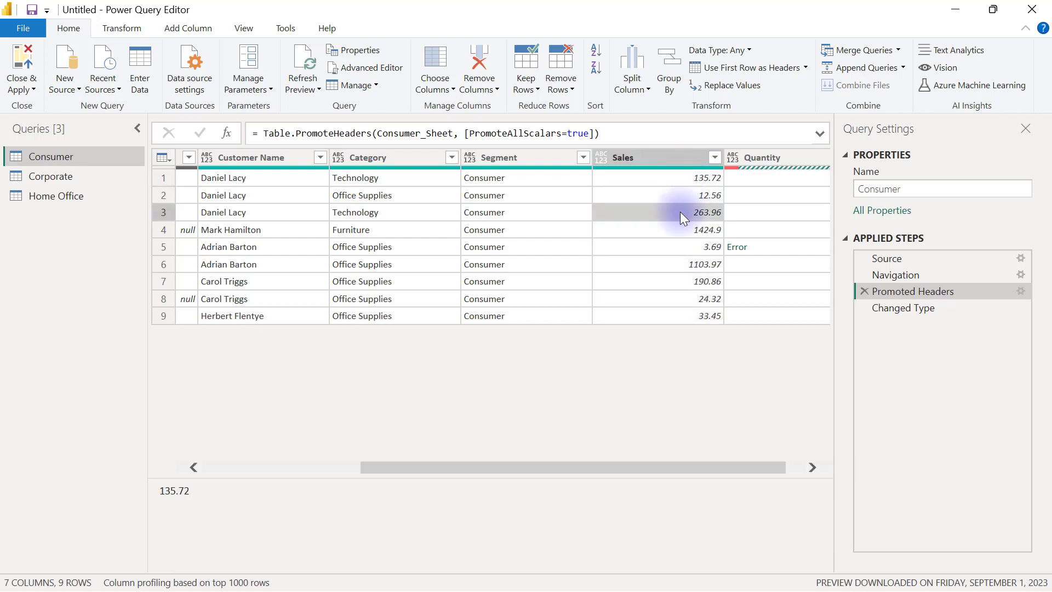
pyautogui.click(639, 164)
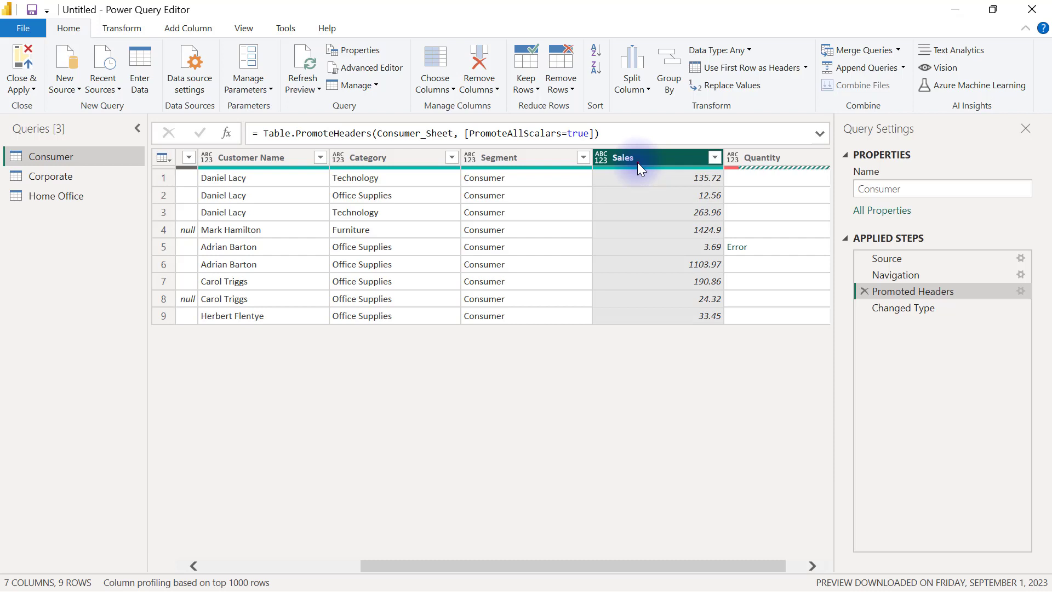
pyautogui.moveTo(682, 35); pyautogui.dragTo(767, 62)
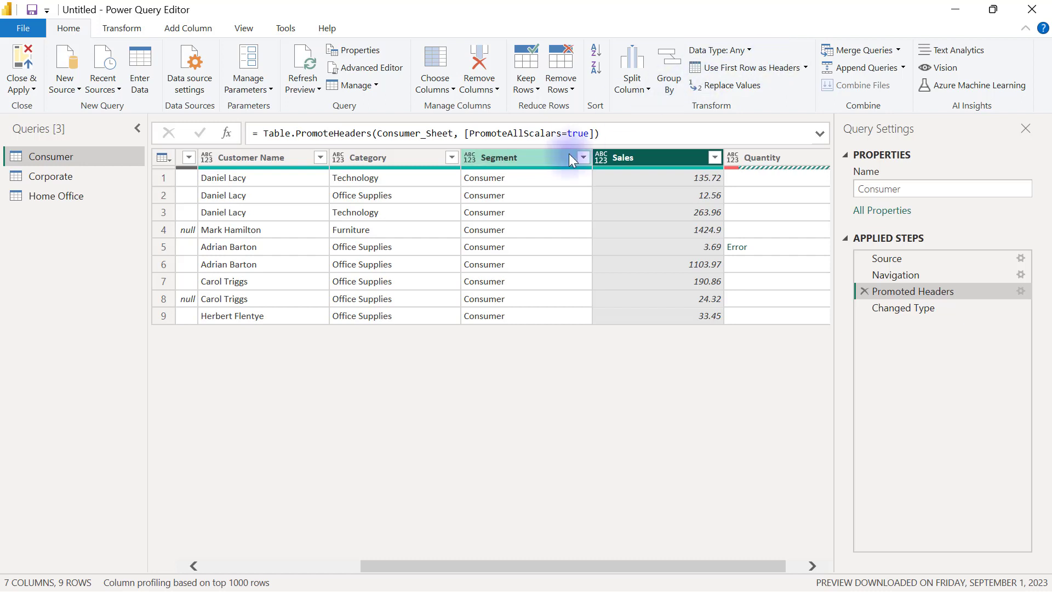
pyautogui.click(515, 156)
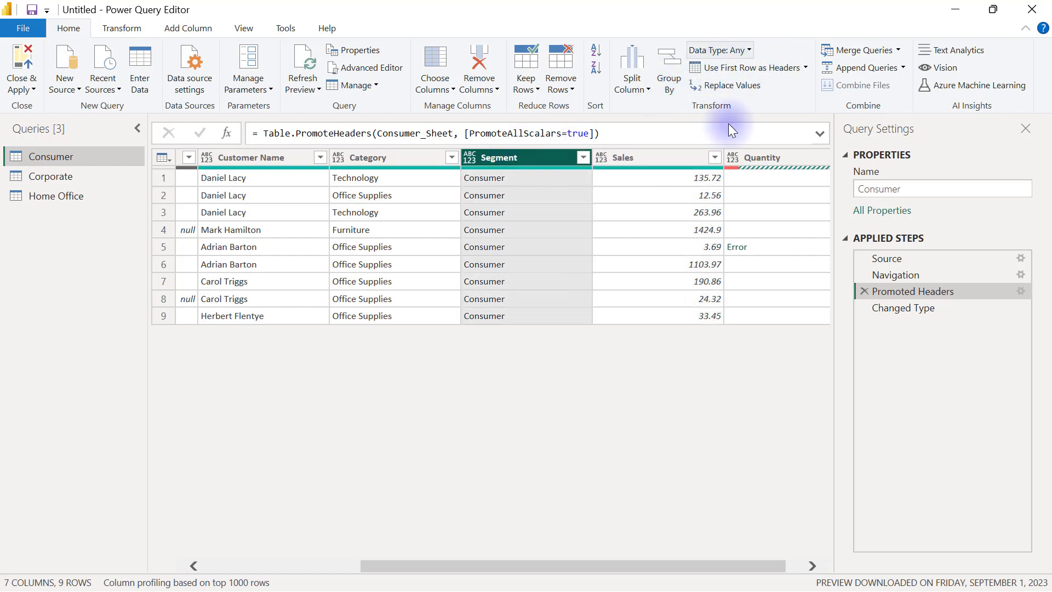
pyautogui.moveTo(705, 564); pyautogui.dragTo(528, 562)
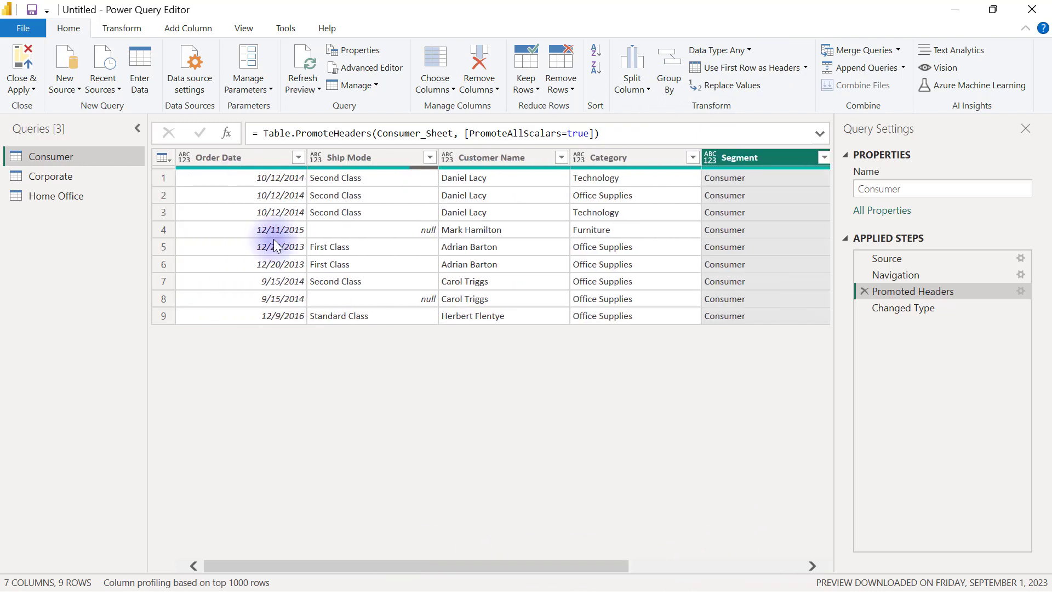
pyautogui.click(241, 157)
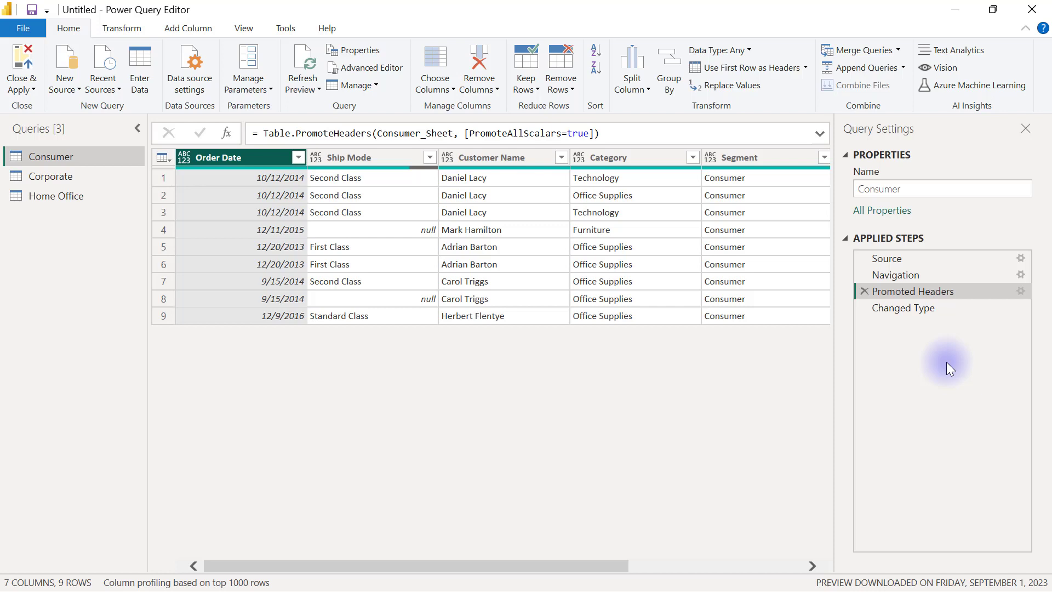
# - At the Changed Type step, check the types of Ship Mode and Sales, then select Quantity
pyautogui.click(912, 310)
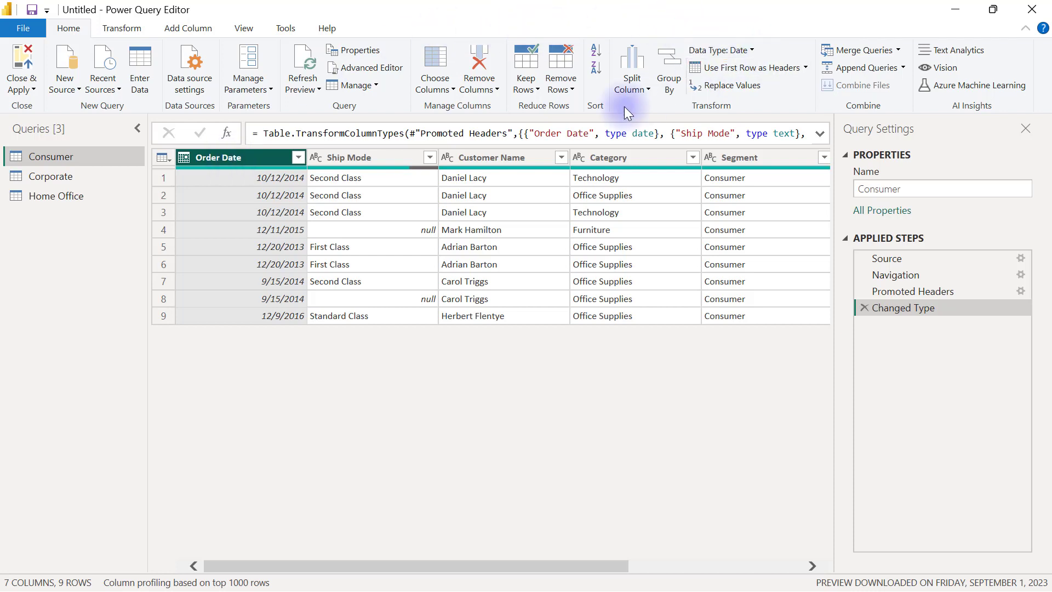
pyautogui.click(358, 160)
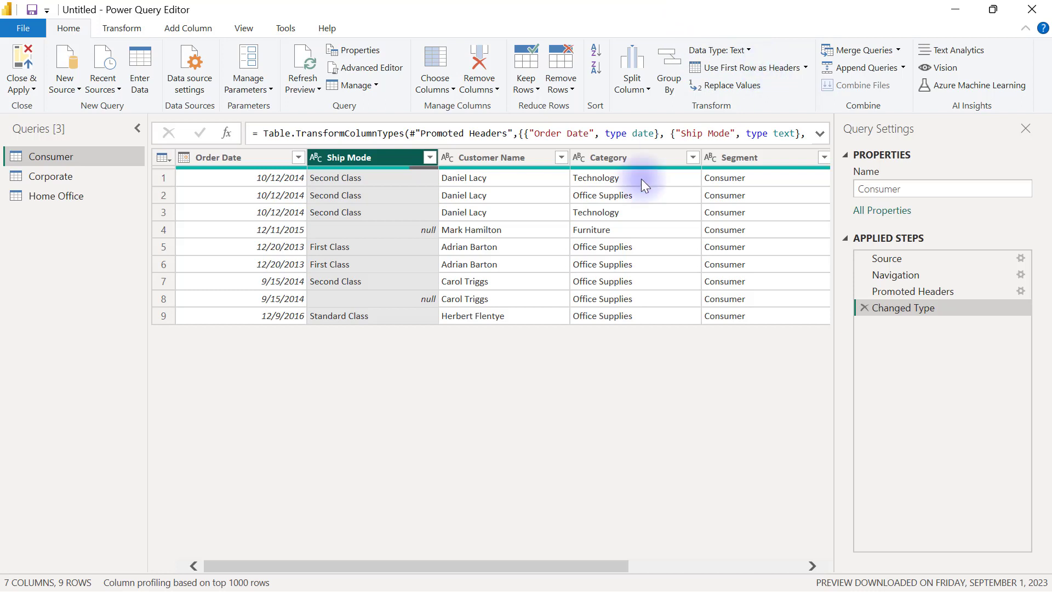
pyautogui.moveTo(561, 563); pyautogui.dragTo(753, 539)
pyautogui.click(620, 164)
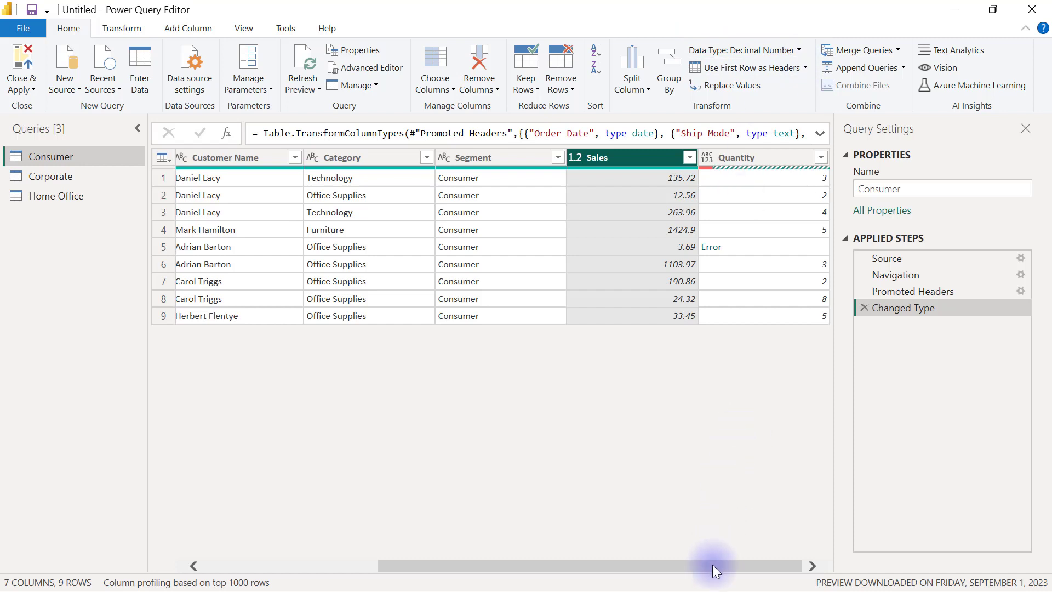
pyautogui.click(746, 158)
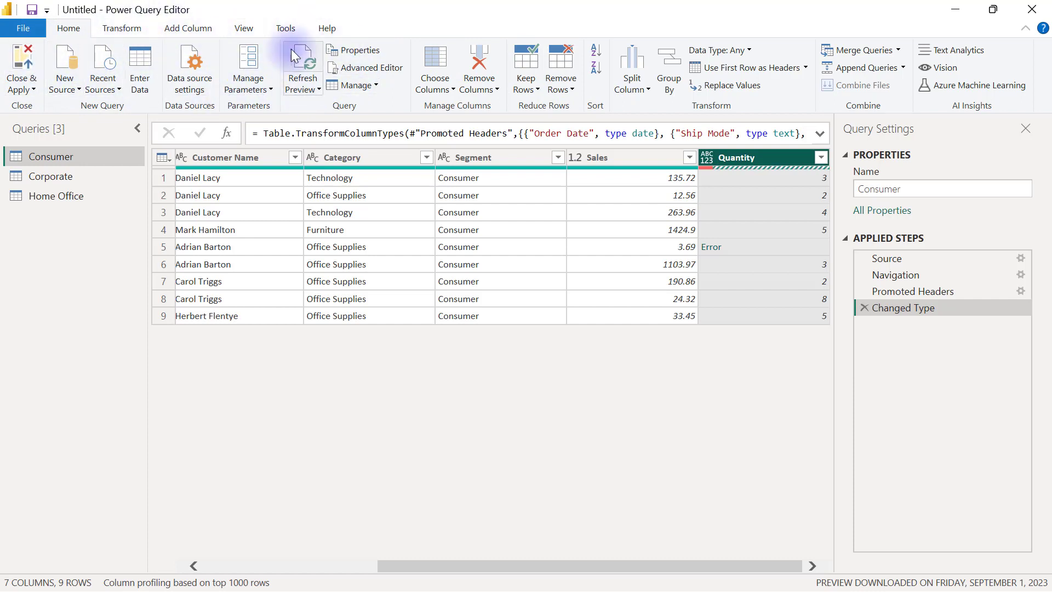
# - Remove the Quantity column and highlight the RemoveColumns formula and new Removed Columns step
pyautogui.click(479, 51)
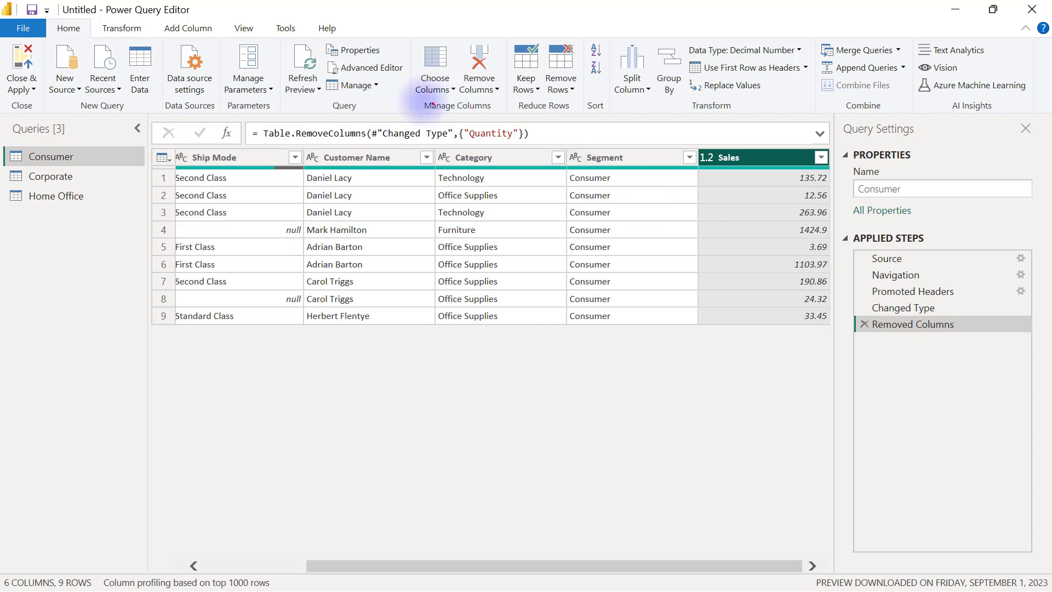
pyautogui.moveTo(238, 118); pyautogui.dragTo(540, 152)
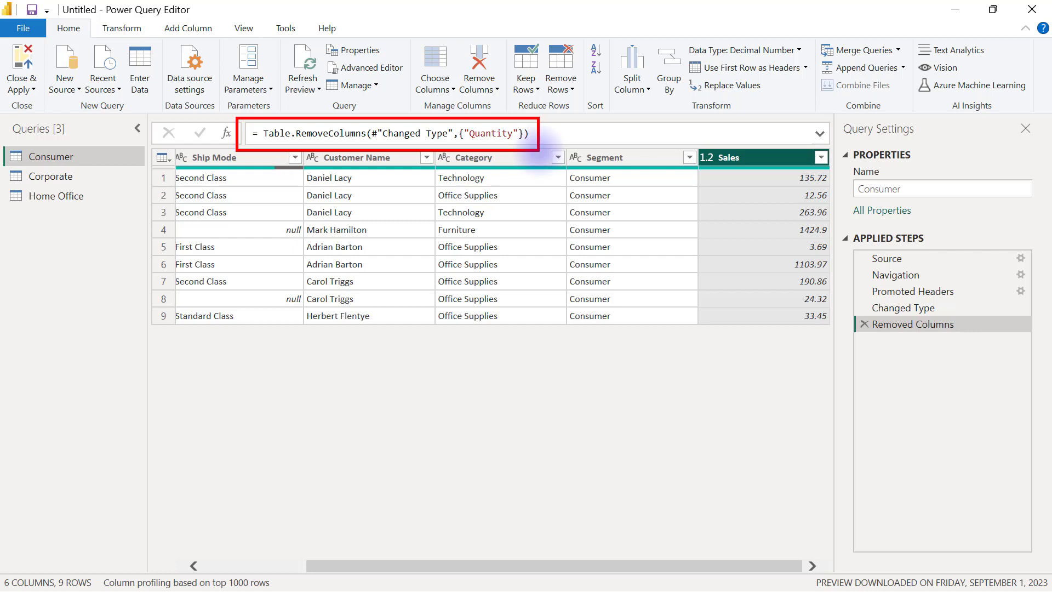
pyautogui.press('Escape')
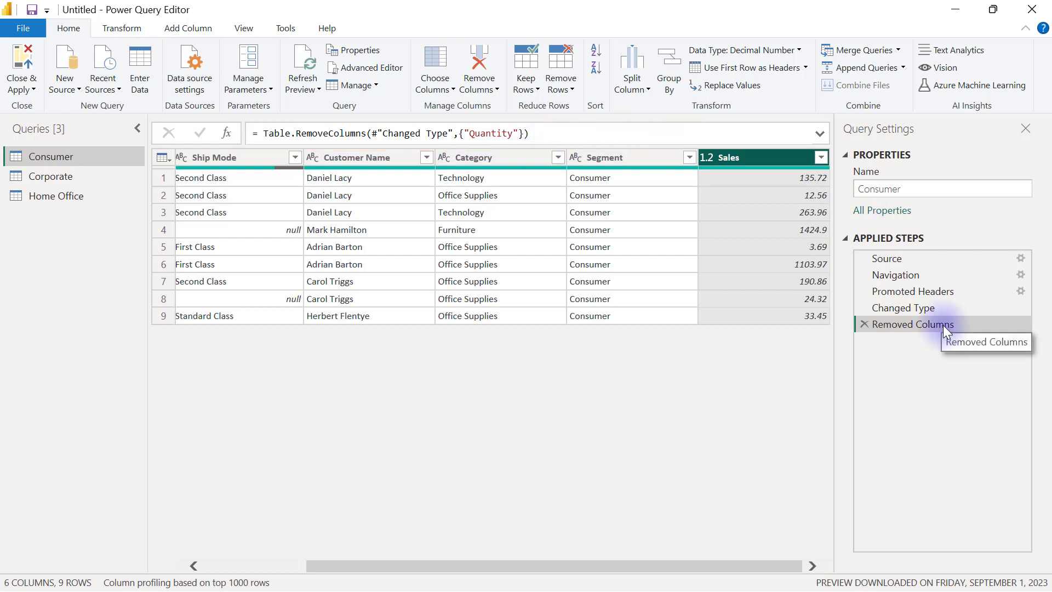
pyautogui.moveTo(851, 225); pyautogui.dragTo(1012, 362)
pyautogui.moveTo(916, 330); pyautogui.dragTo(912, 361)
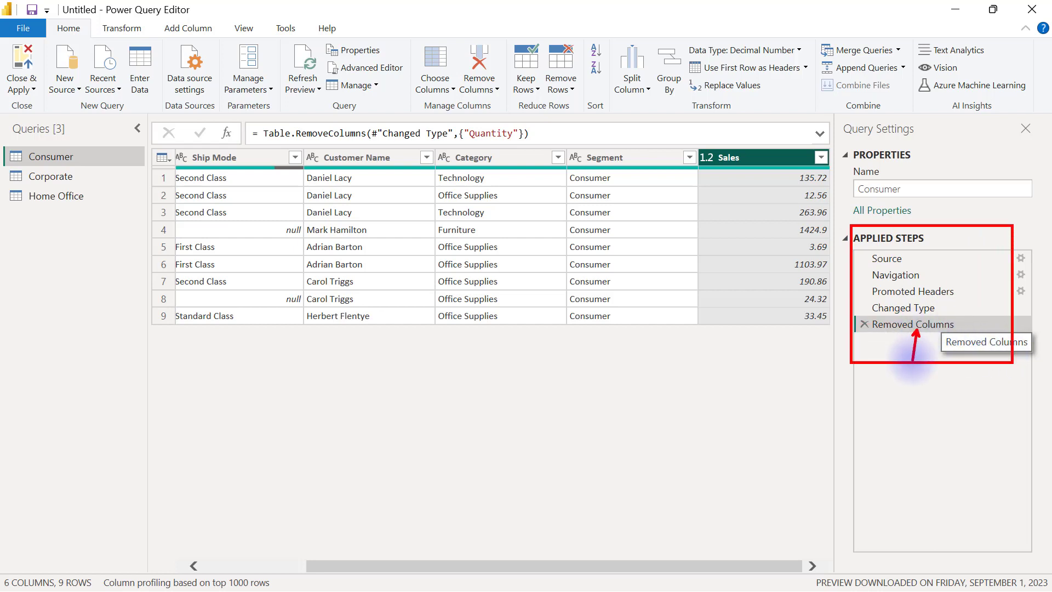
pyautogui.press('Escape')
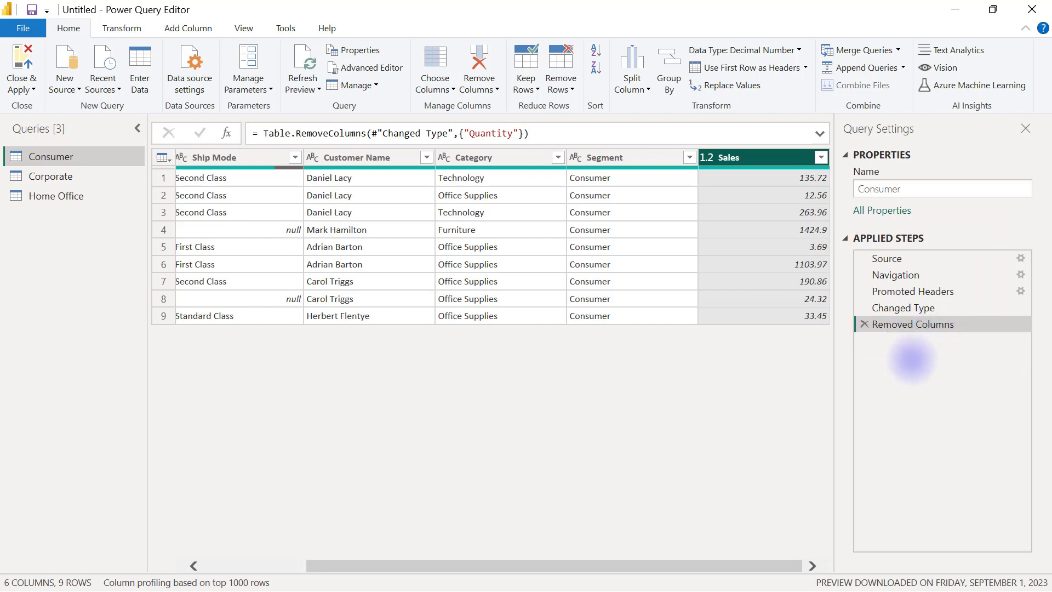
# - Rename the Removed Columns step to 'Removed Quantity Column'
pyautogui.rightClick(927, 328)
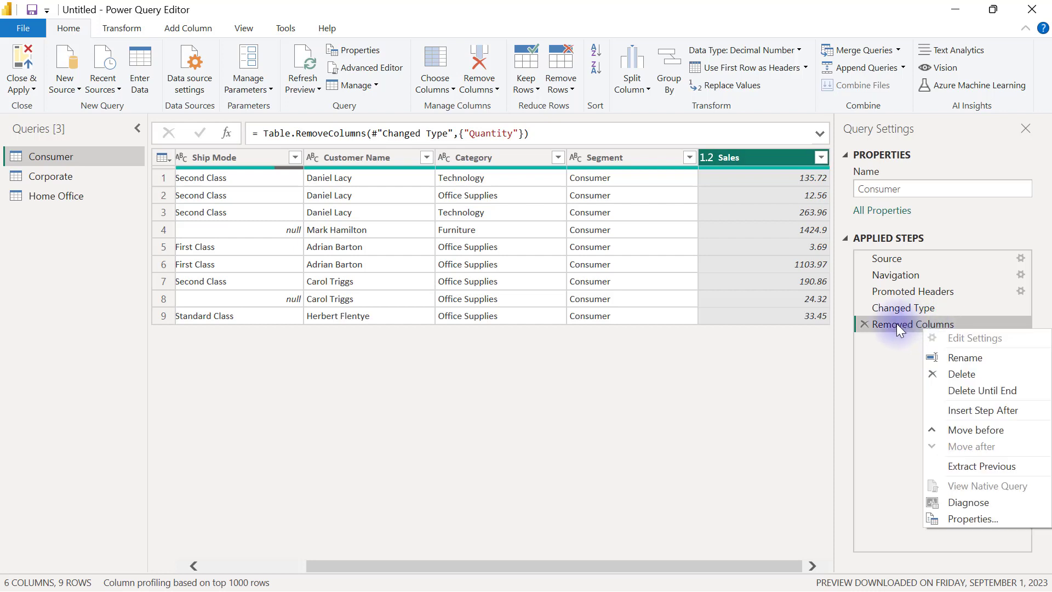
pyautogui.click(963, 357)
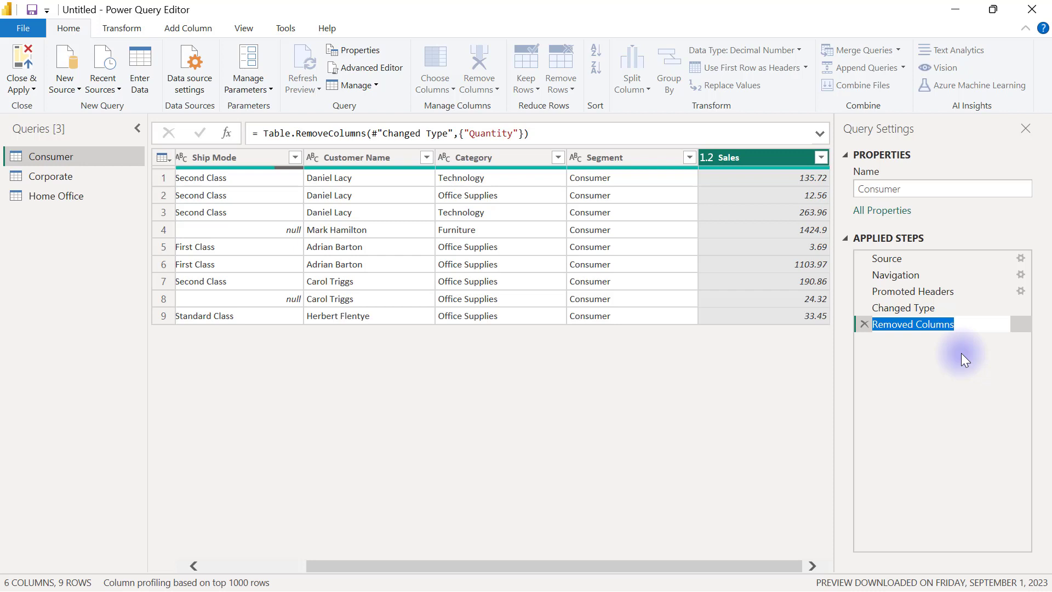
pyautogui.write('Removed')
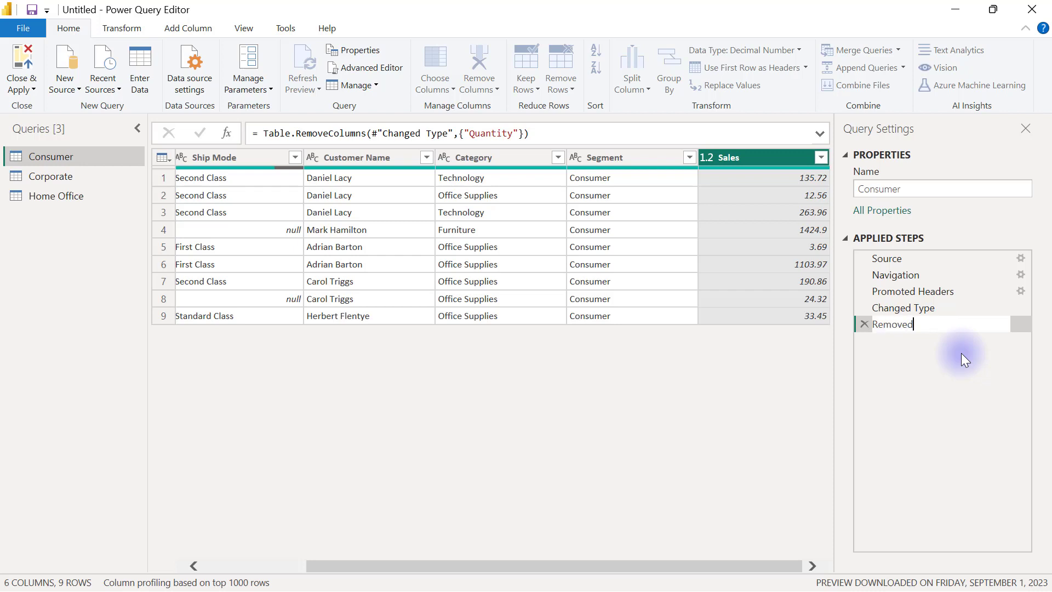
pyautogui.write(' Quantity Column')
pyautogui.press('Return')
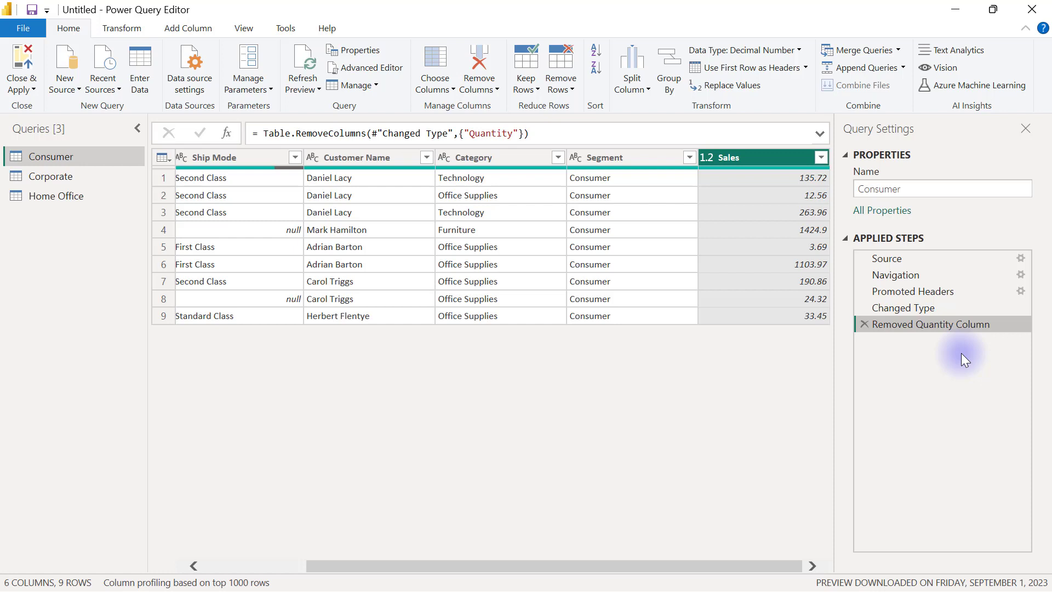
pyautogui.moveTo(534, 134); pyautogui.dragTo(250, 134)
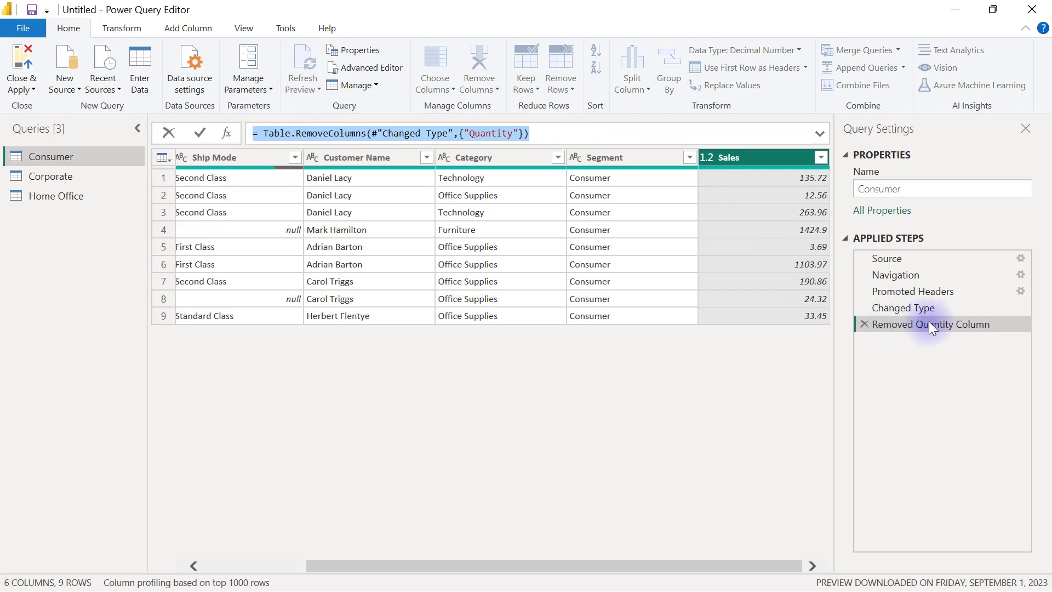
pyautogui.click(547, 133)
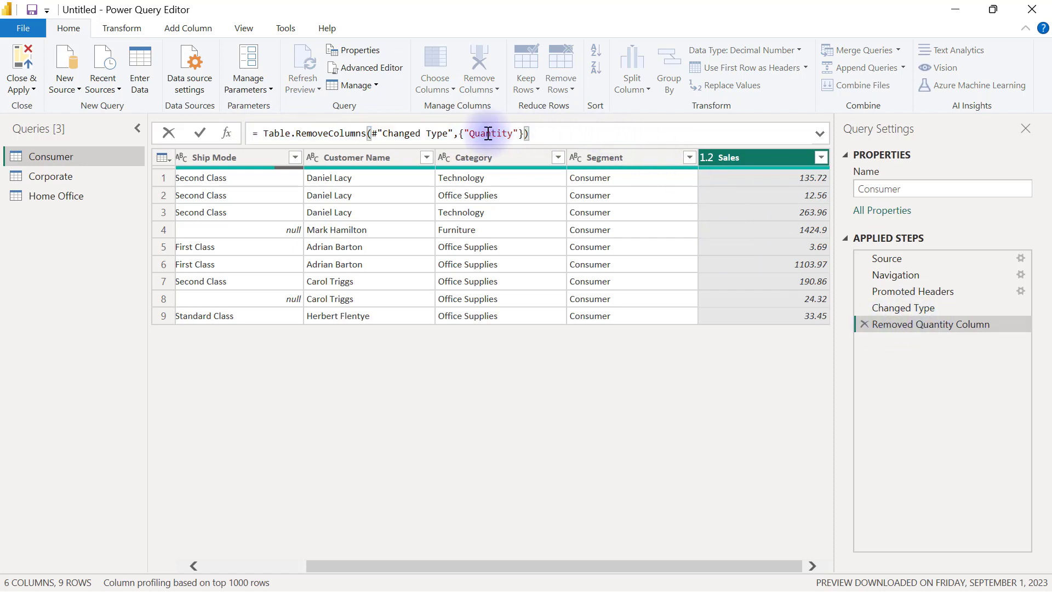
pyautogui.moveTo(465, 134); pyautogui.dragTo(520, 134)
pyautogui.click(541, 131)
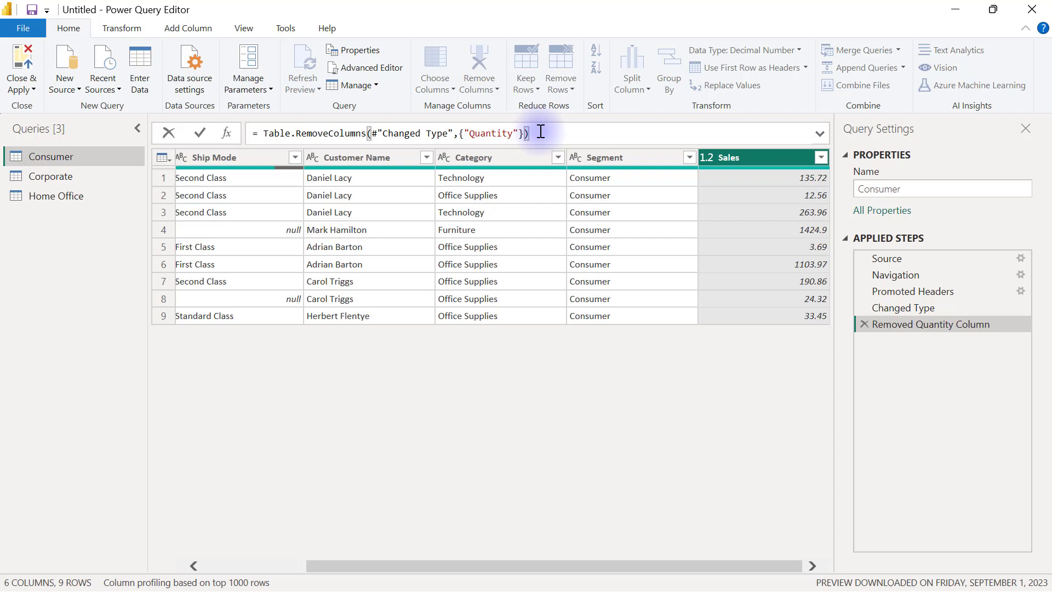
pyautogui.press('Return')
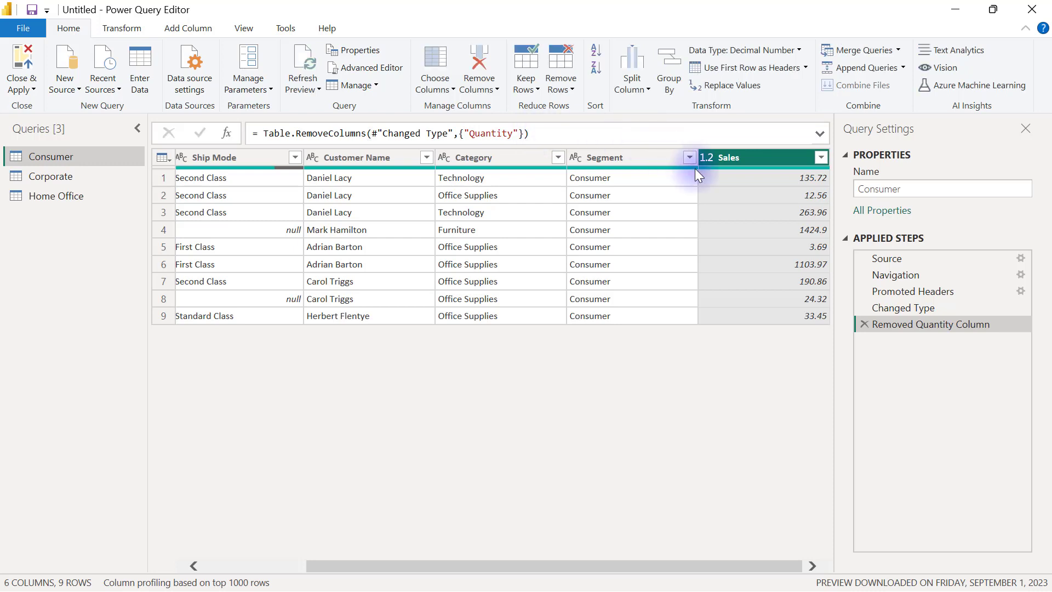
# - In Step Properties, name the step 'Removed Column' and describe it as 'Removed Quantity Column because it is not useful'
pyautogui.rightClick(913, 324)
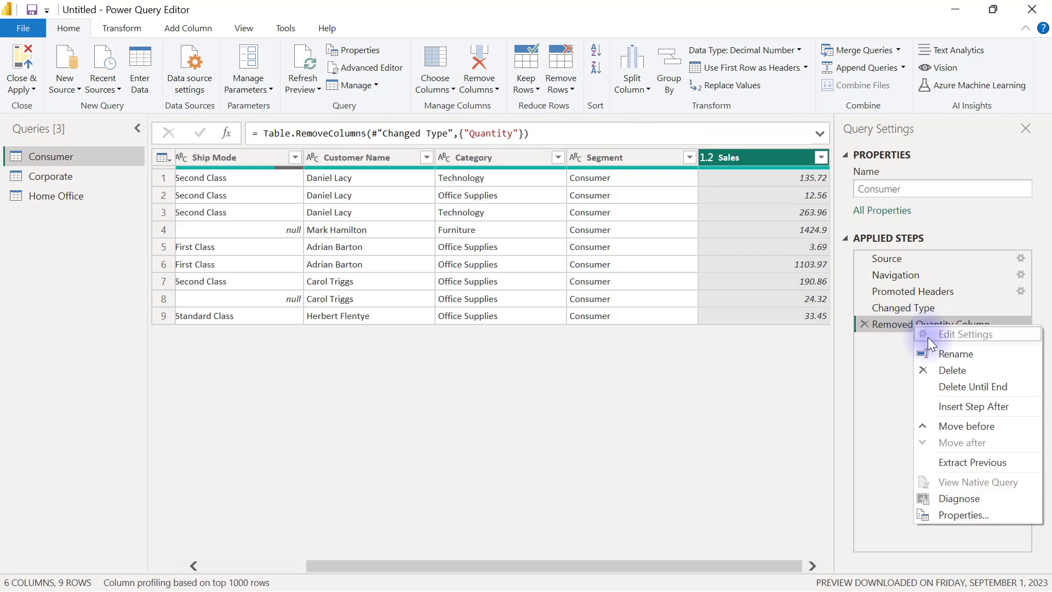
pyautogui.click(973, 515)
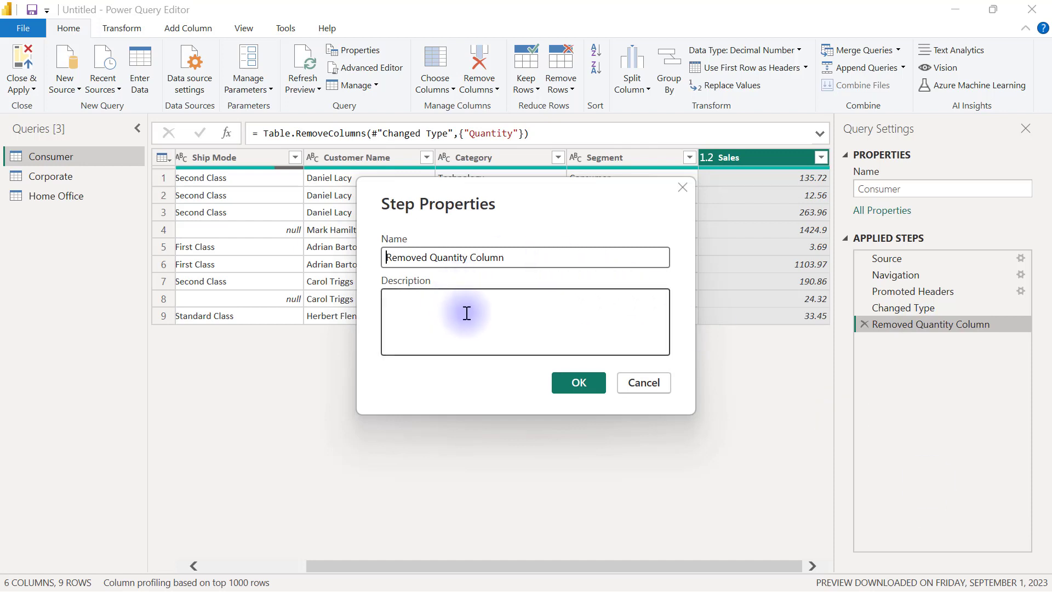
pyautogui.click(467, 313)
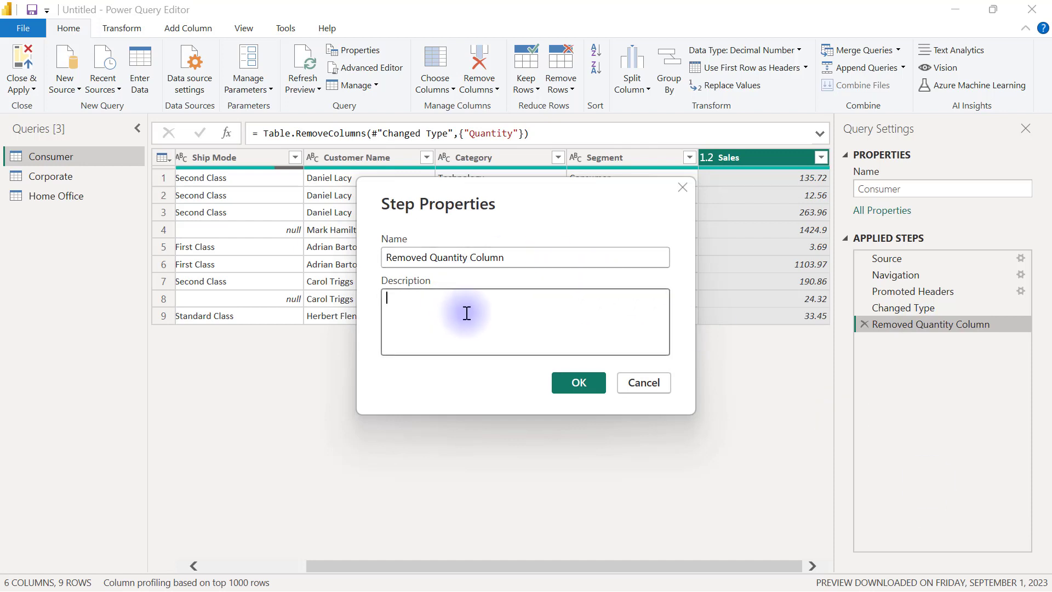
pyautogui.moveTo(508, 258); pyautogui.dragTo(384, 258)
pyautogui.write('R')
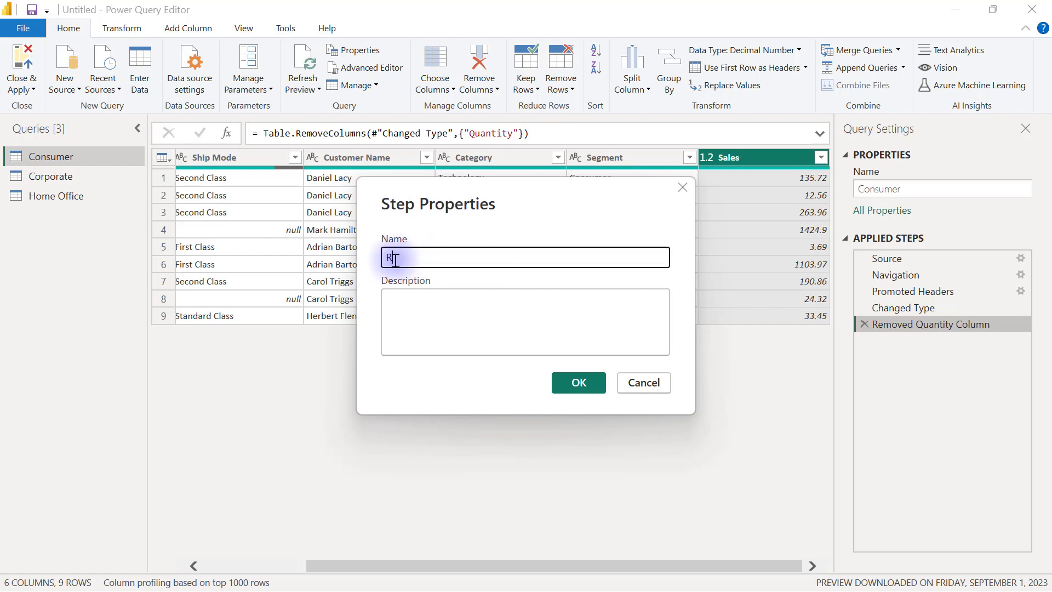
pyautogui.write('emoved Column')
pyautogui.click(413, 298)
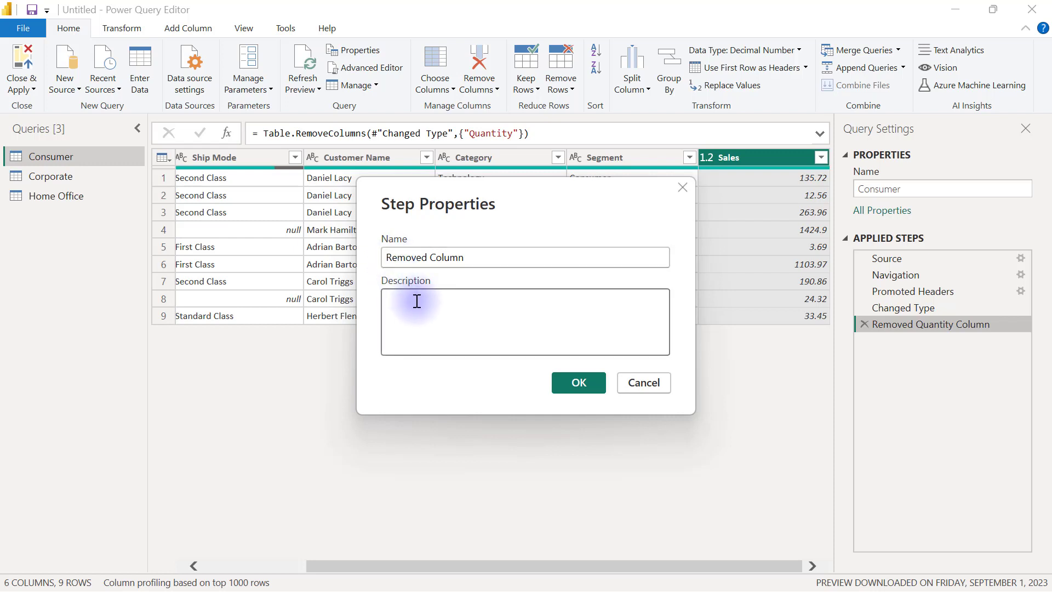
pyautogui.write('Remov')
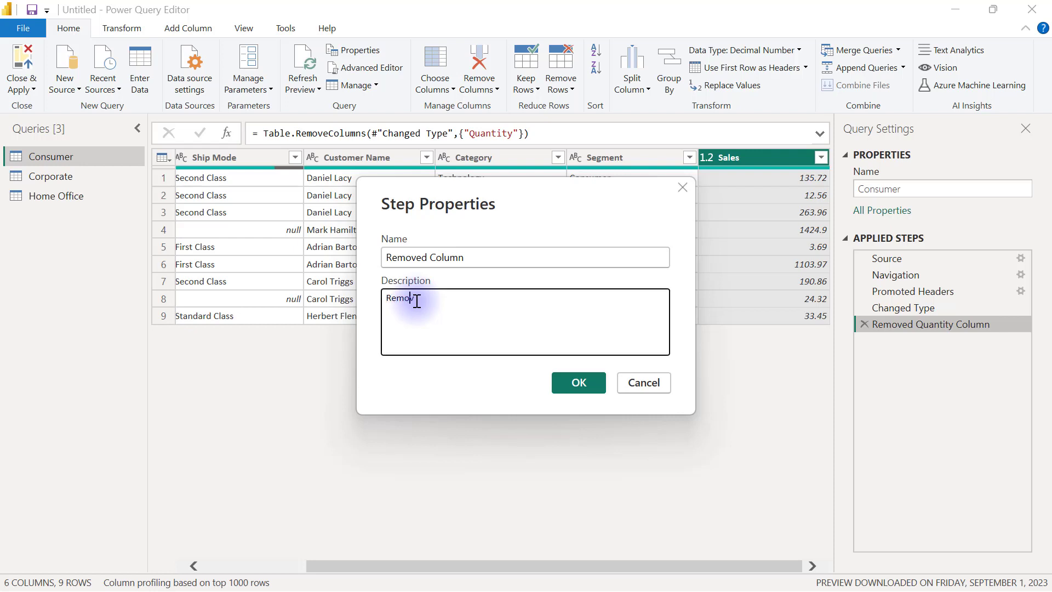
pyautogui.write('ed Quantity Column because it is not useful')
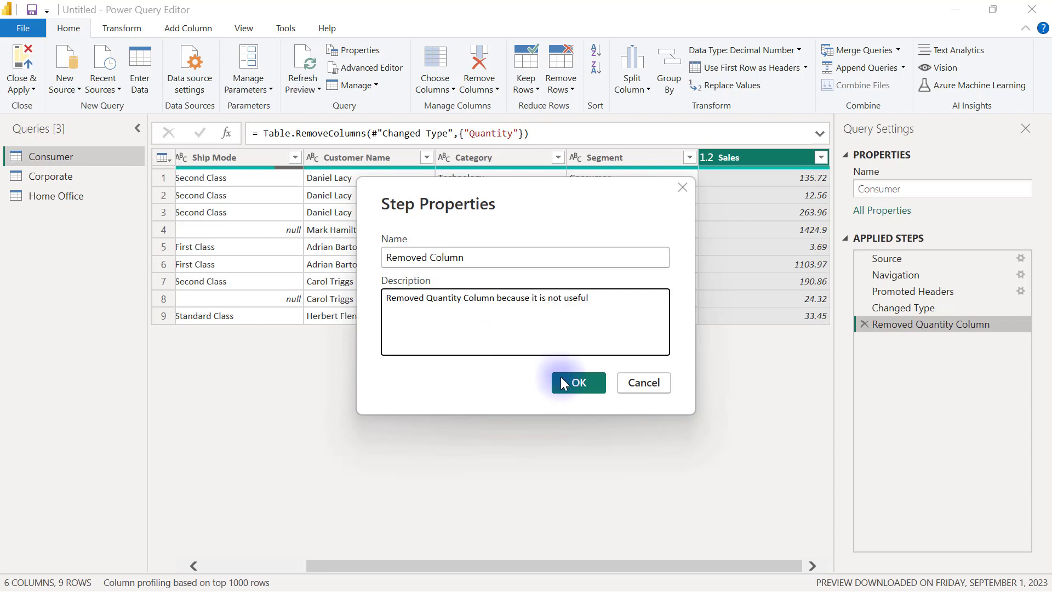
pyautogui.click(580, 381)
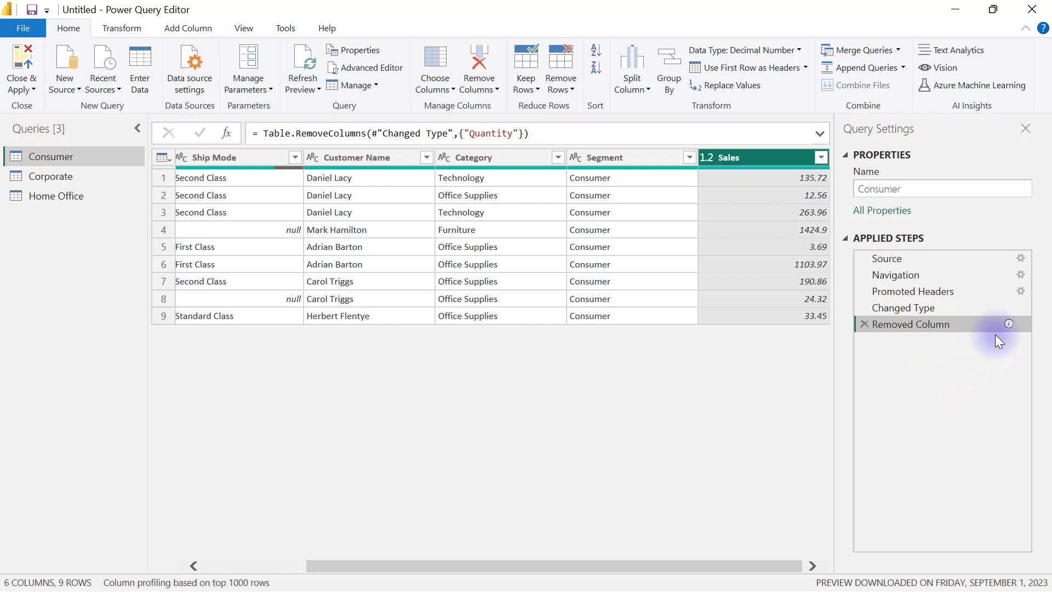
pyautogui.moveTo(1009, 324)
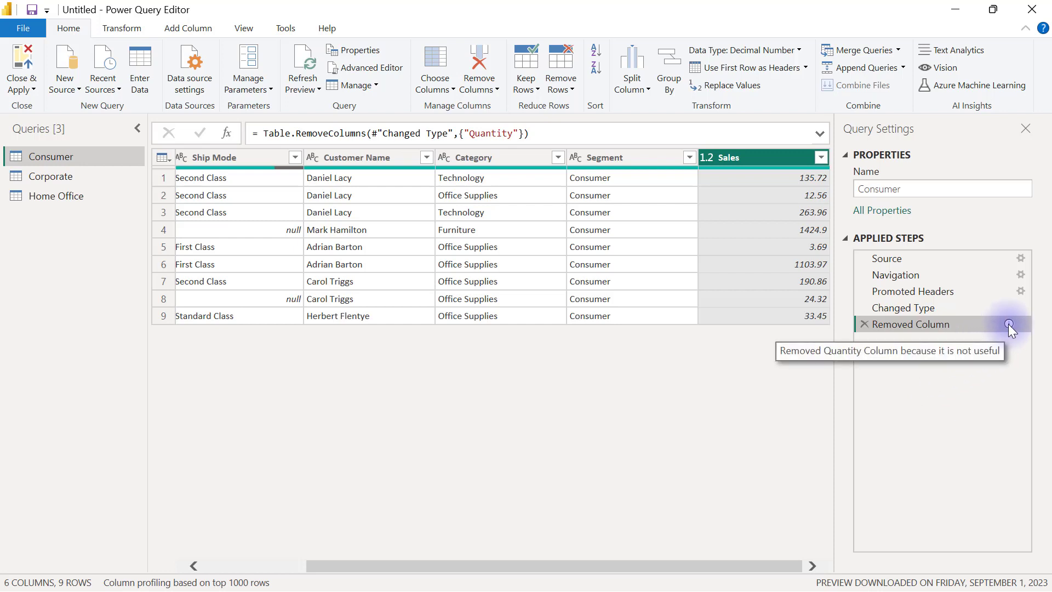